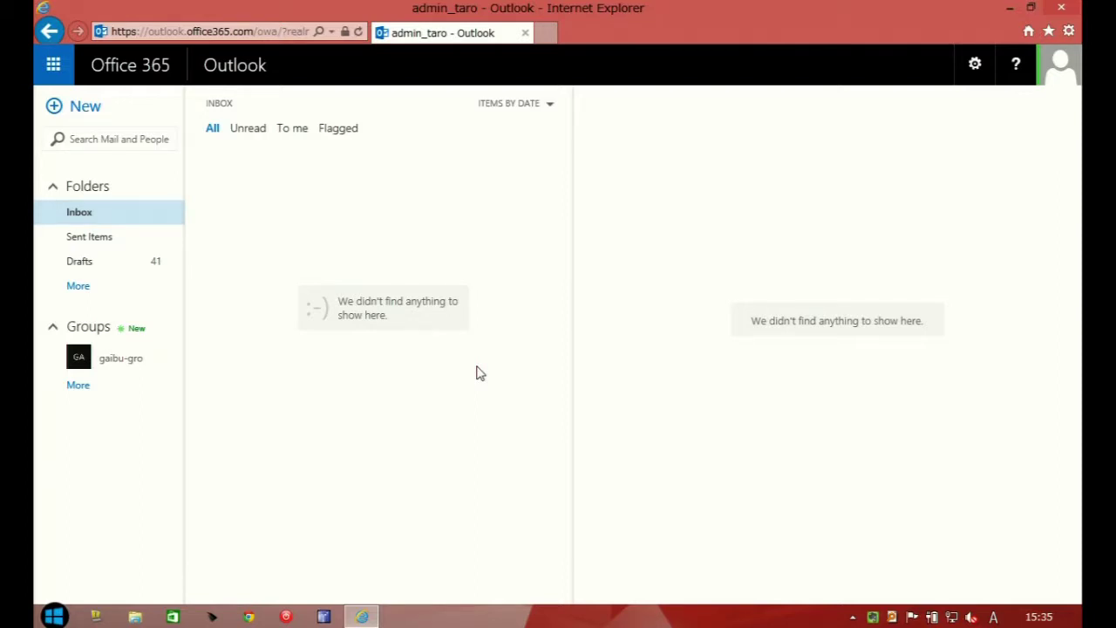
# Look over the desktops with the recipients' Gmail inboxes and the Active! gate admin screen, and return to the sender's Outlook inbox.
pyautogui.hotkey('alt', '4')
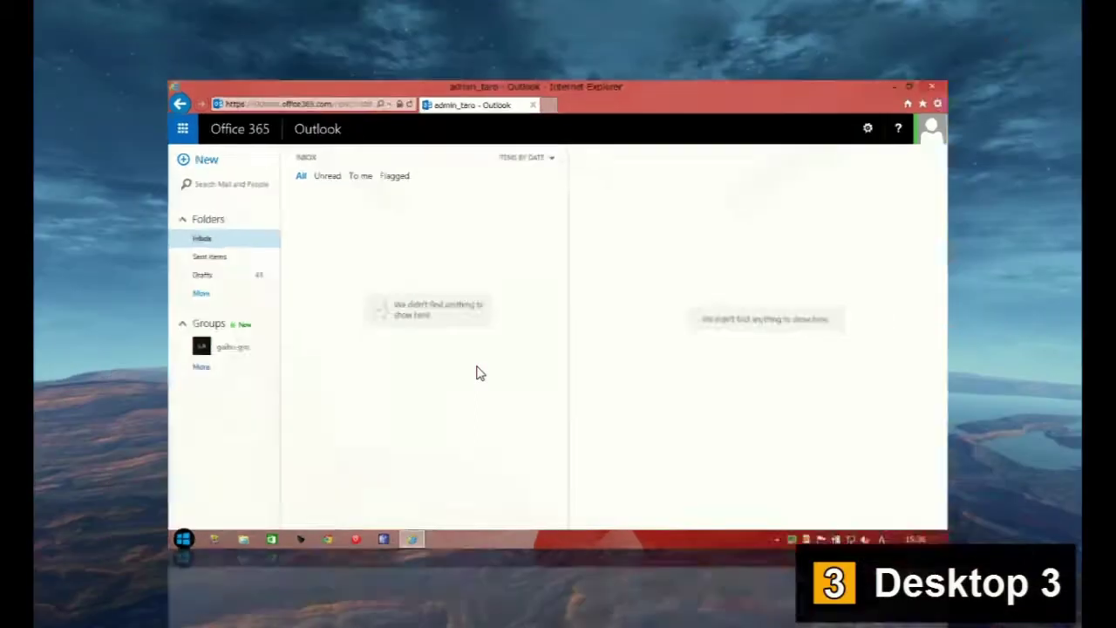
pyautogui.hotkey('alt', '1')
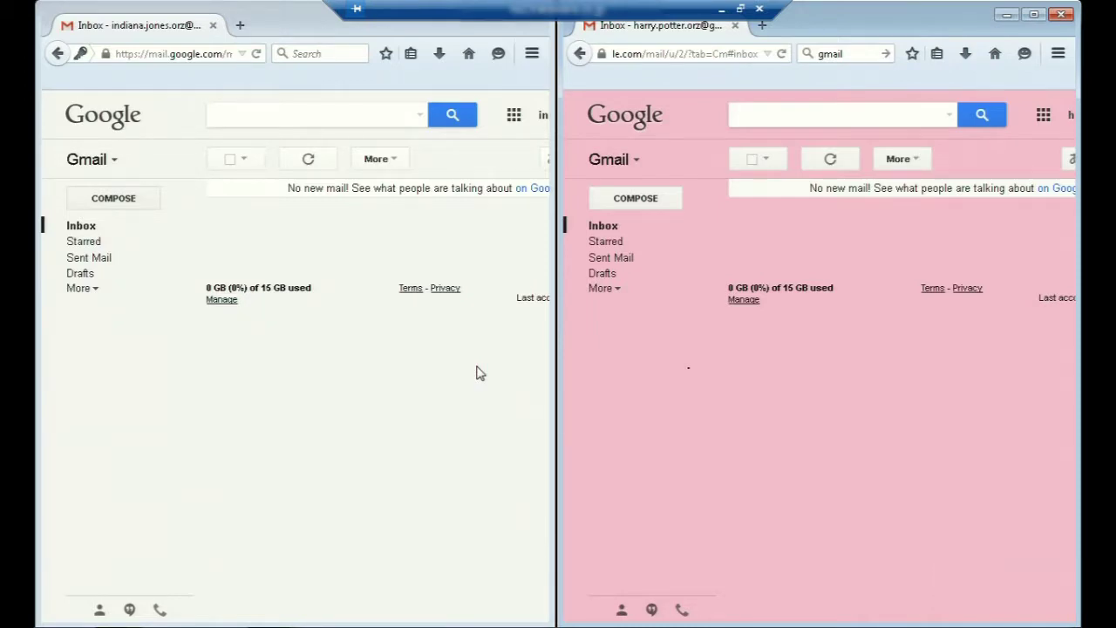
pyautogui.hotkey('alt', '4')
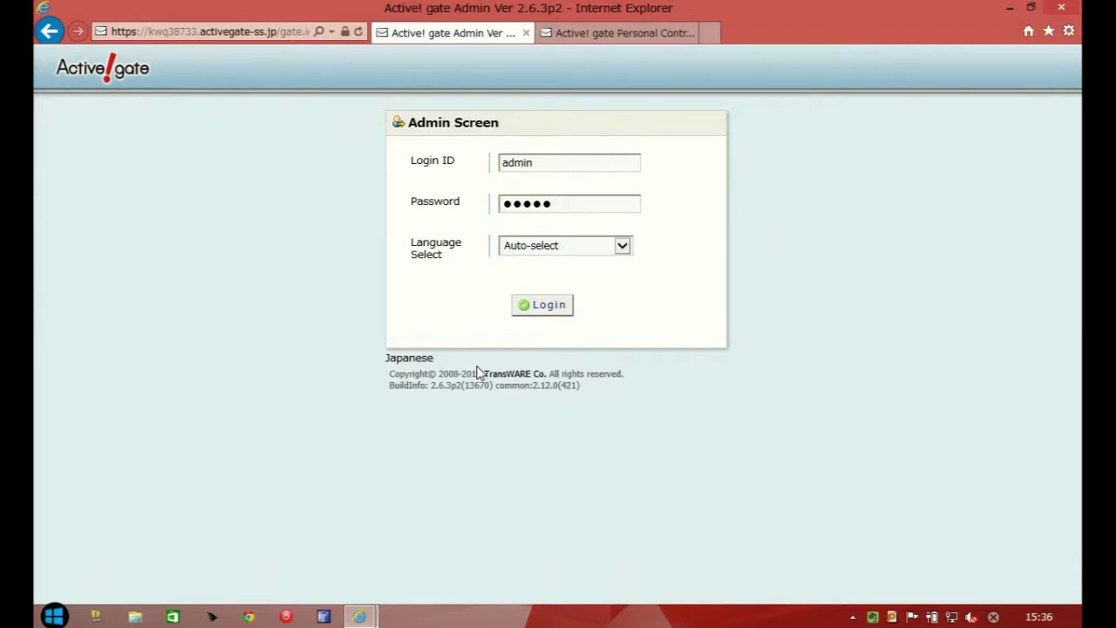
pyautogui.hotkey('alt', '3')
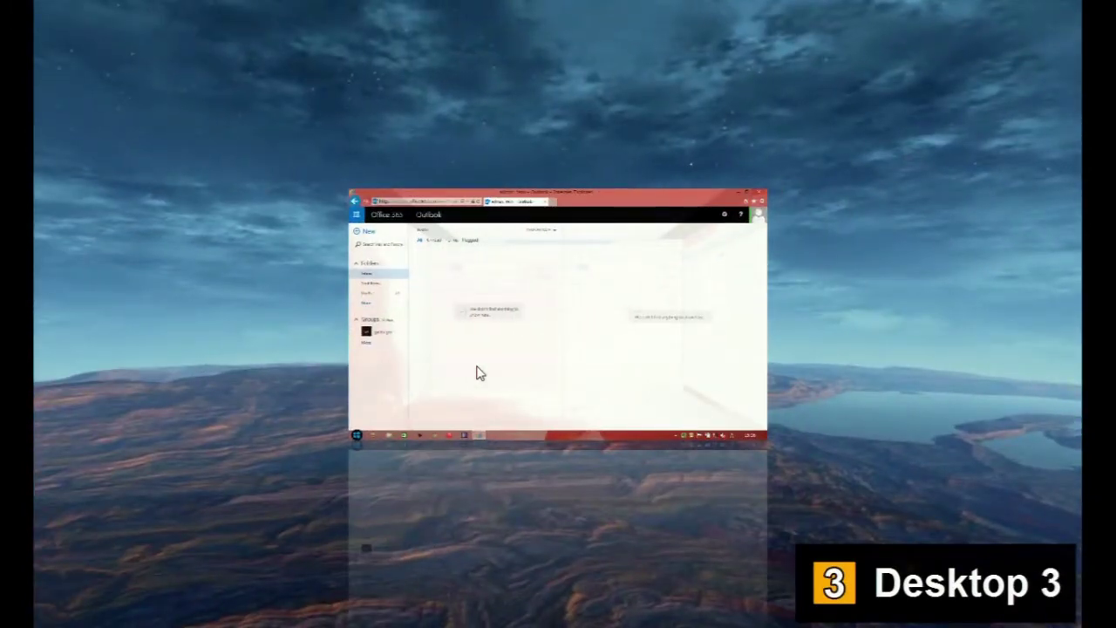
pyautogui.hotkey('alt', '4')
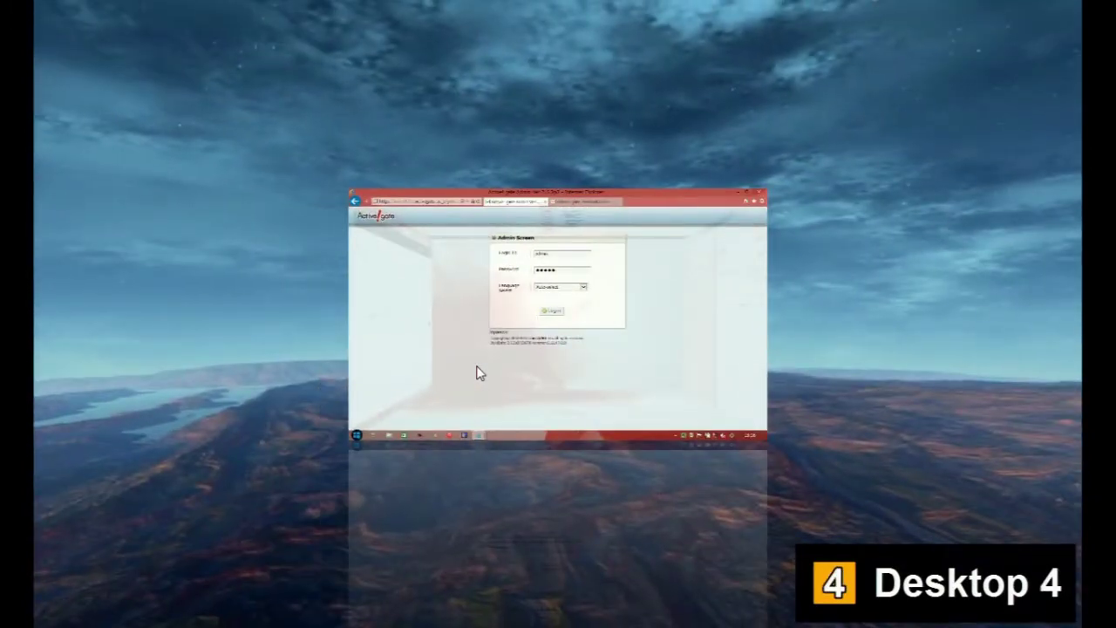
pyautogui.hotkey('alt', '1')
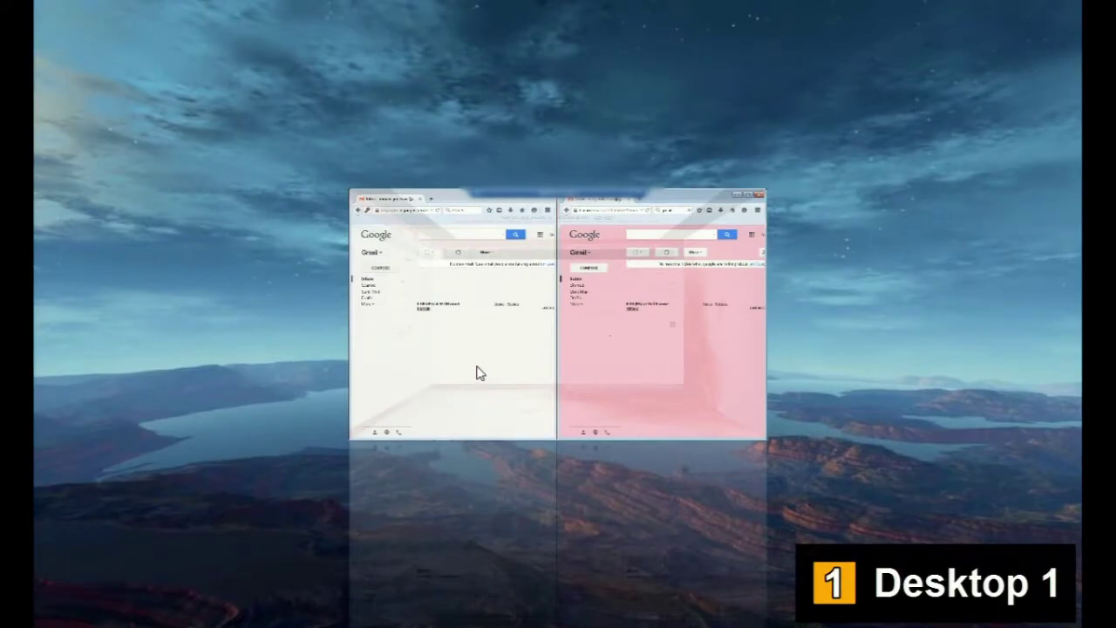
pyautogui.hotkey('alt', '3')
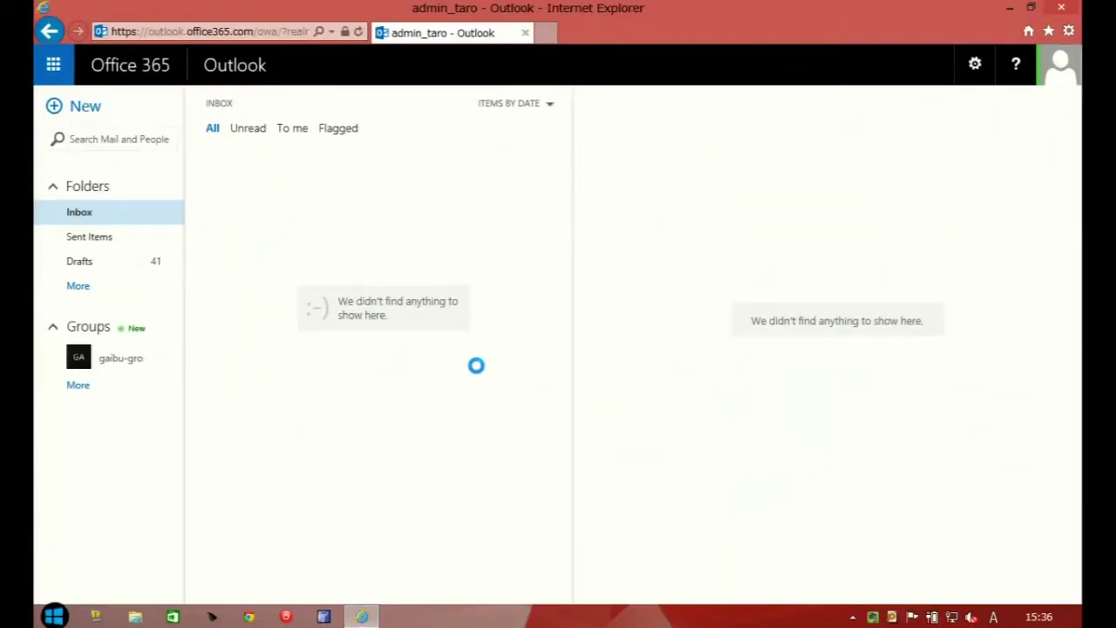
# Send the draft "【TransWARE】Sample Mail with File Attachment4" from the Drafts folder.
pyautogui.click(145, 266)
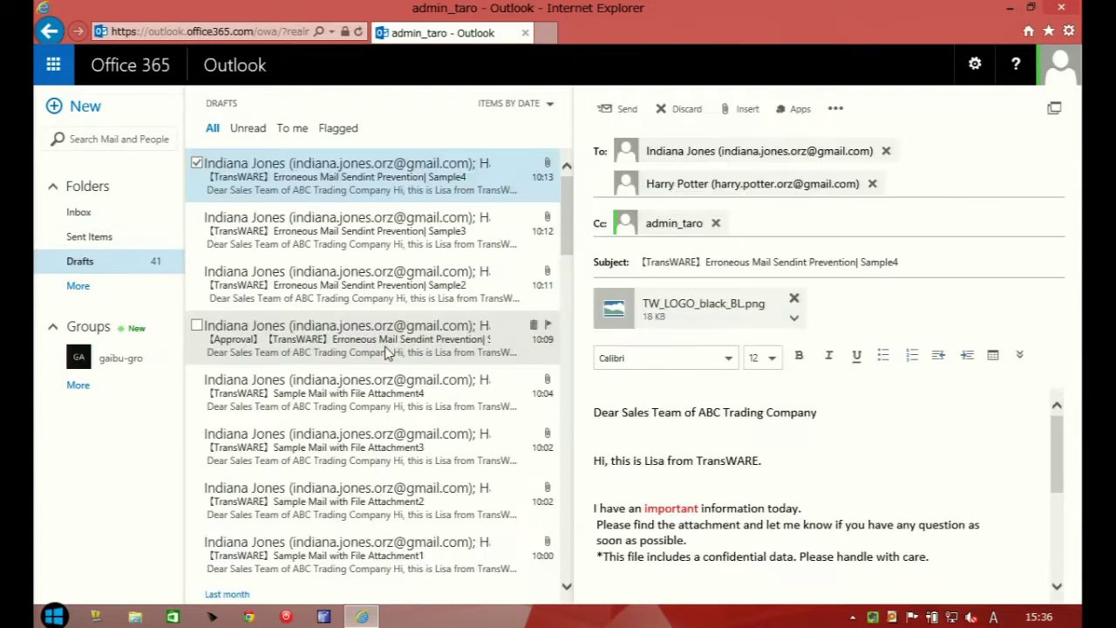
pyautogui.click(394, 394)
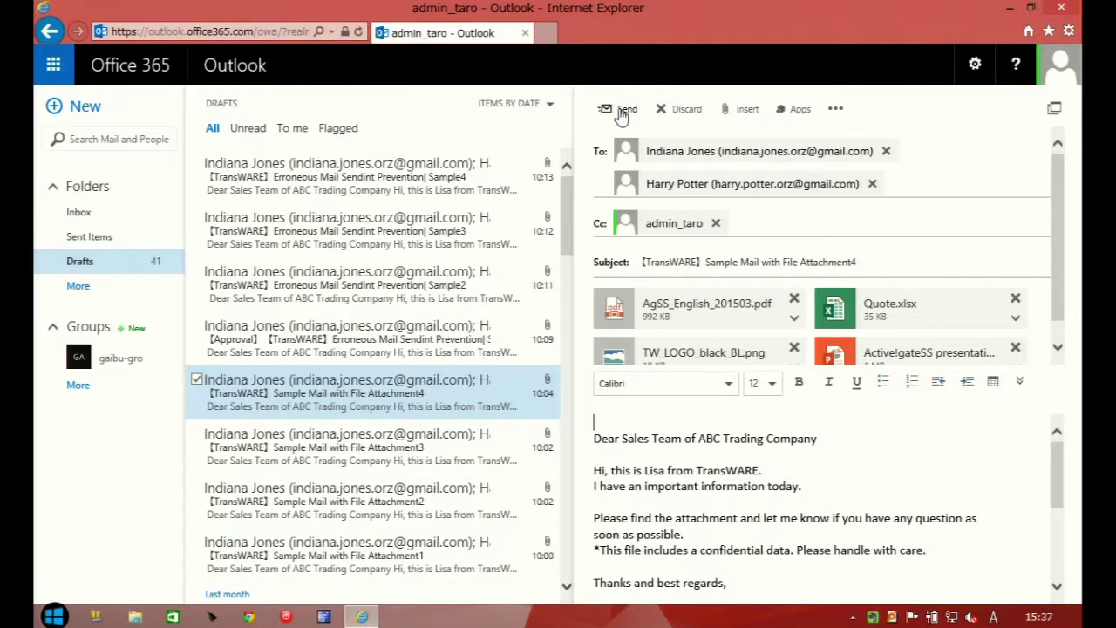
pyautogui.click(620, 112)
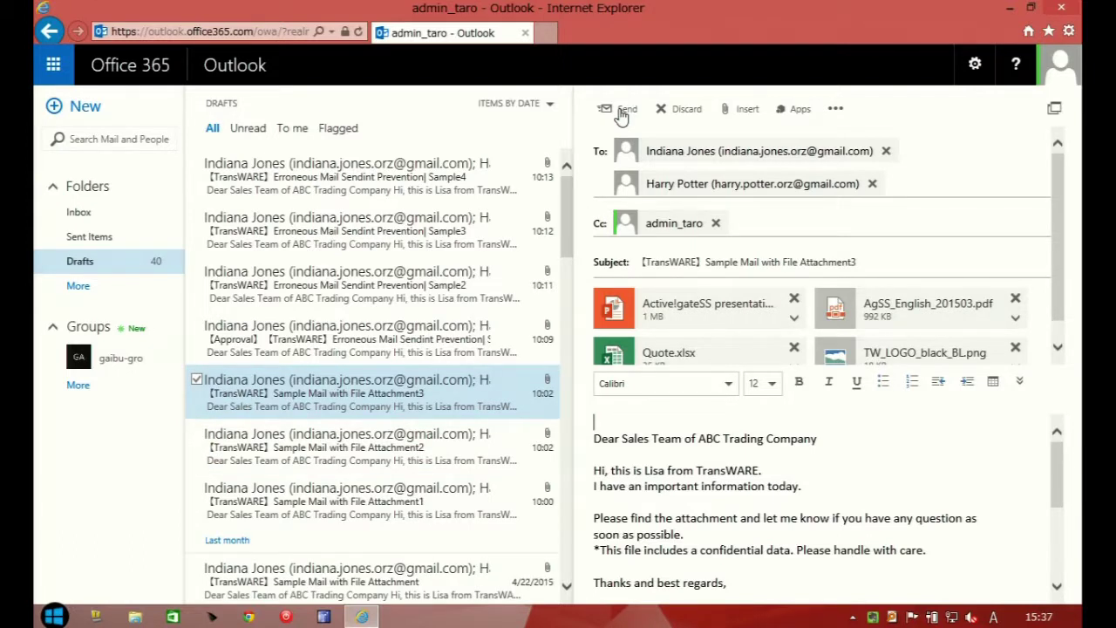
# Check the inbox copy of the File Attachment4 mail and read through its [Hold] notification, including the one-time release and delete URLs.
pyautogui.click(79, 218)
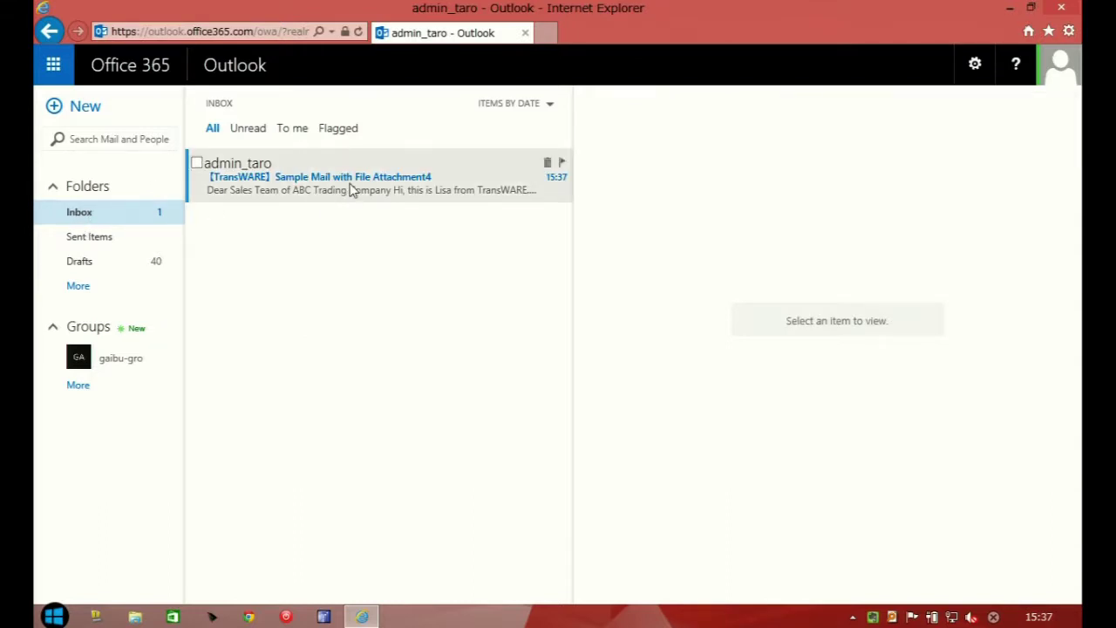
pyautogui.click(352, 190)
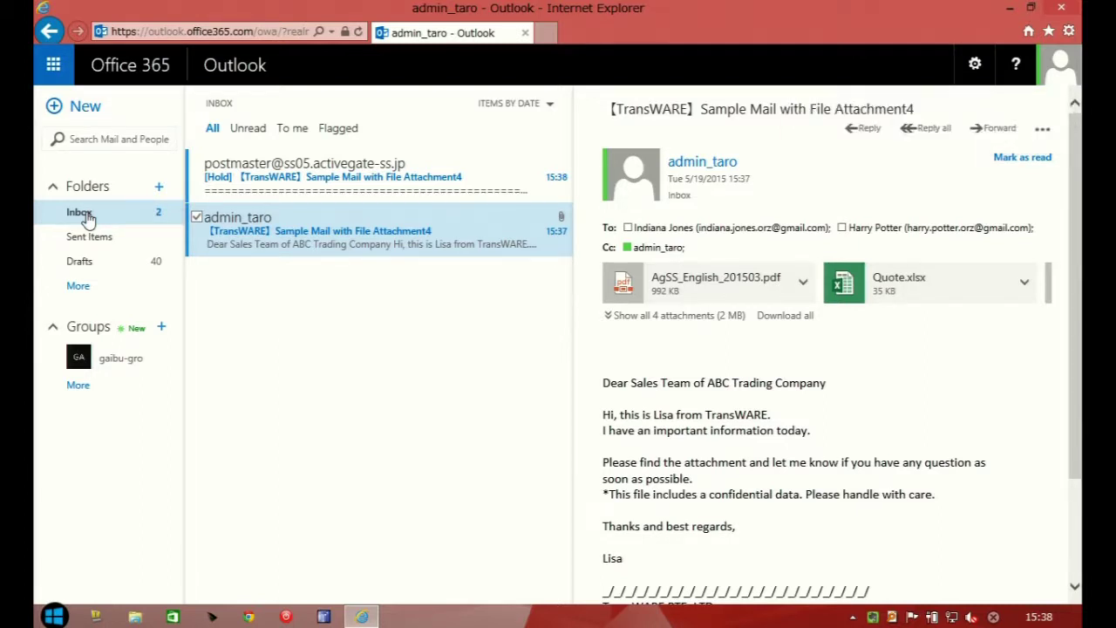
pyautogui.click(360, 177)
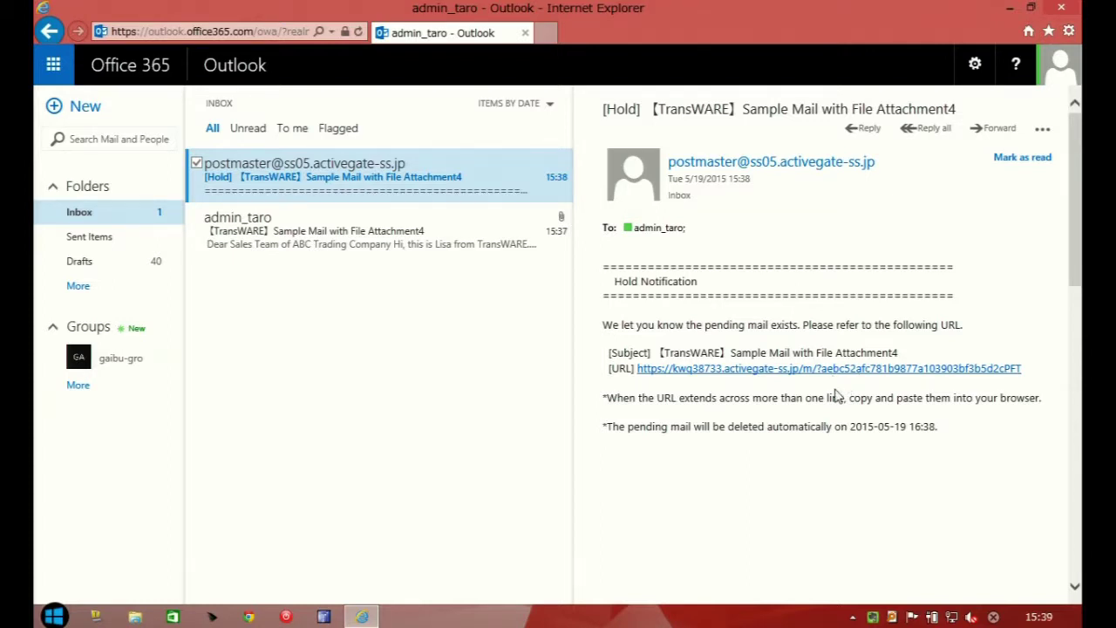
pyautogui.scroll(-10, 840, 403)
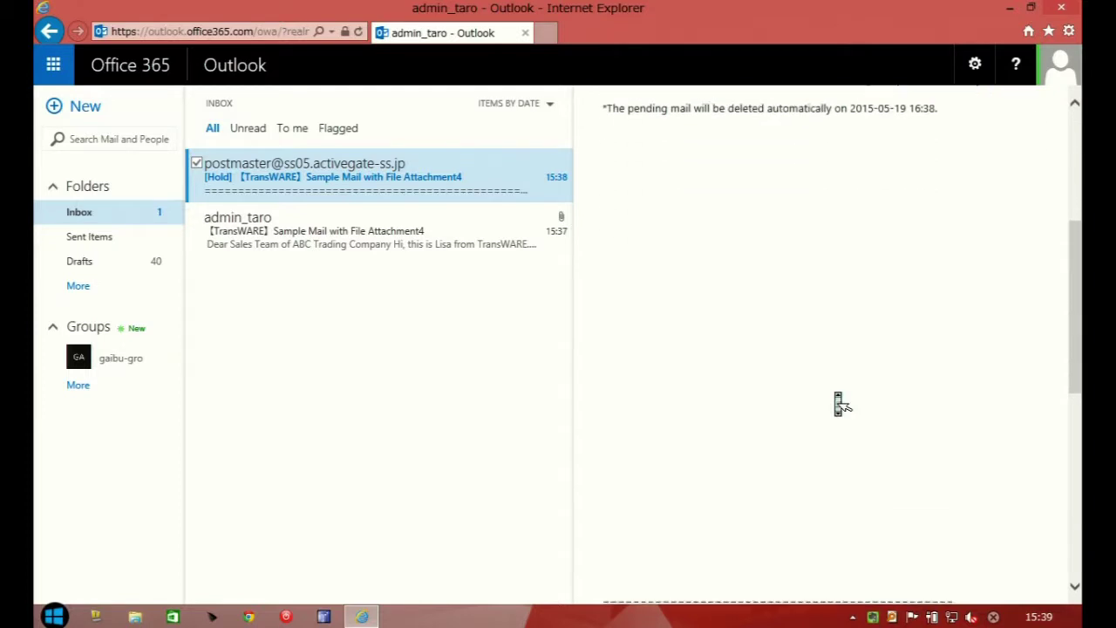
pyautogui.scroll(-1, 839, 403)
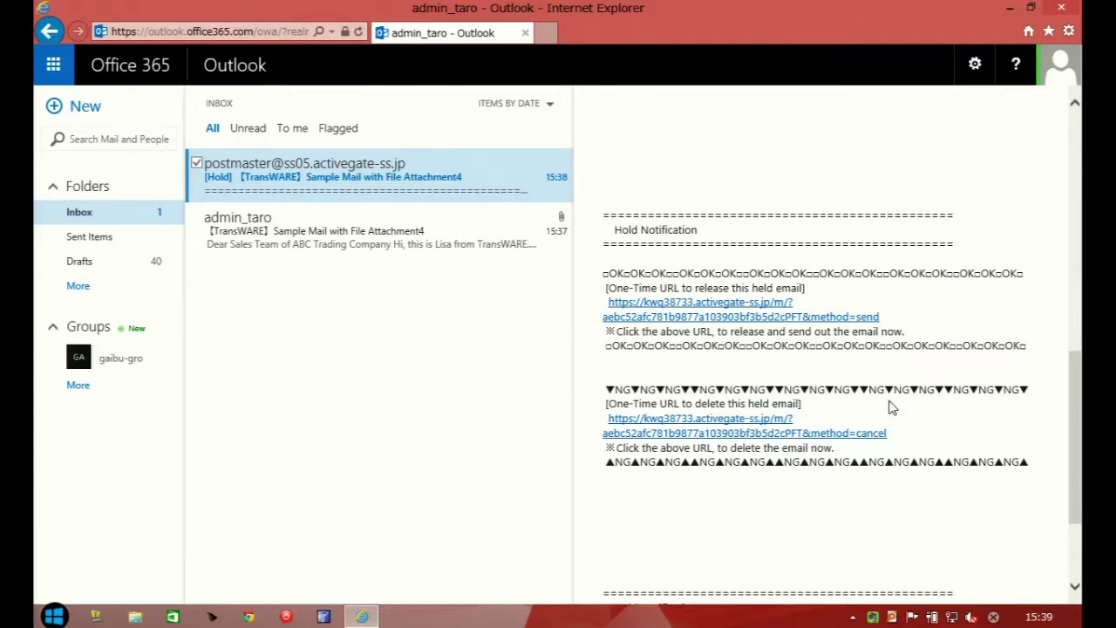
pyautogui.scroll(5, 891, 407)
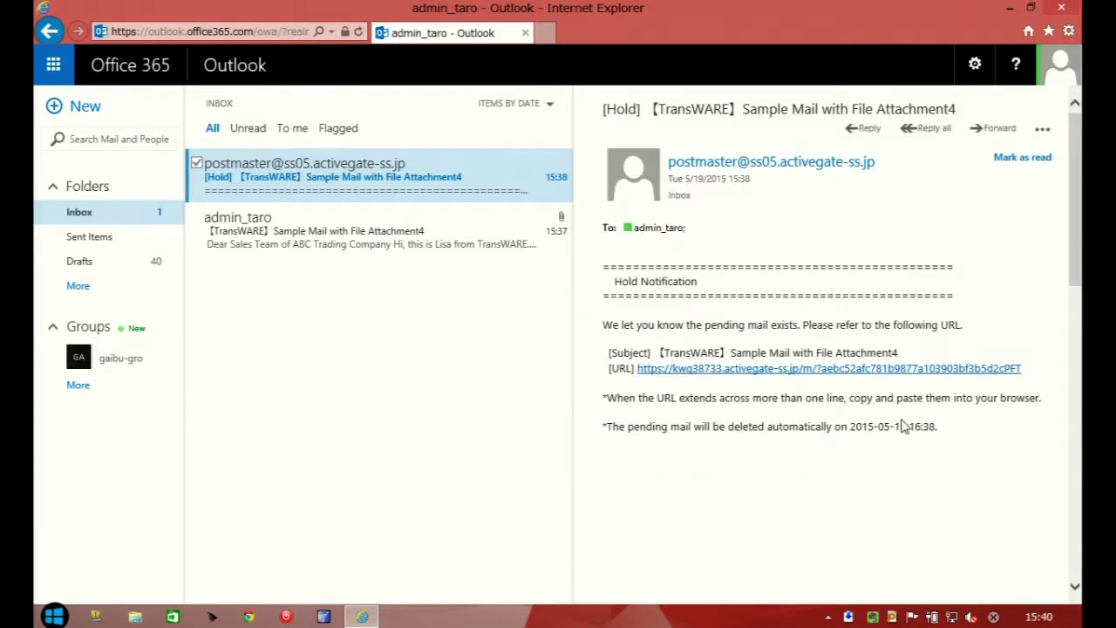
# Open the held mail from the notification's URL and allow the recipients by filling in the missing address letters "j" and "r".
pyautogui.click(745, 370)
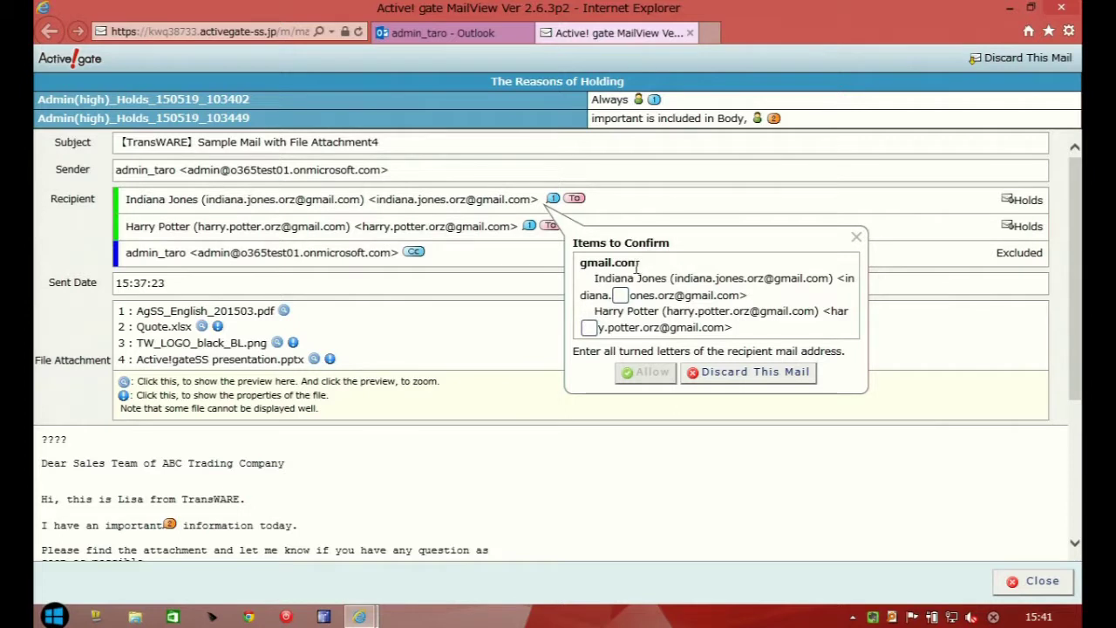
pyautogui.click(621, 295)
pyautogui.write('j')
pyautogui.write('r')
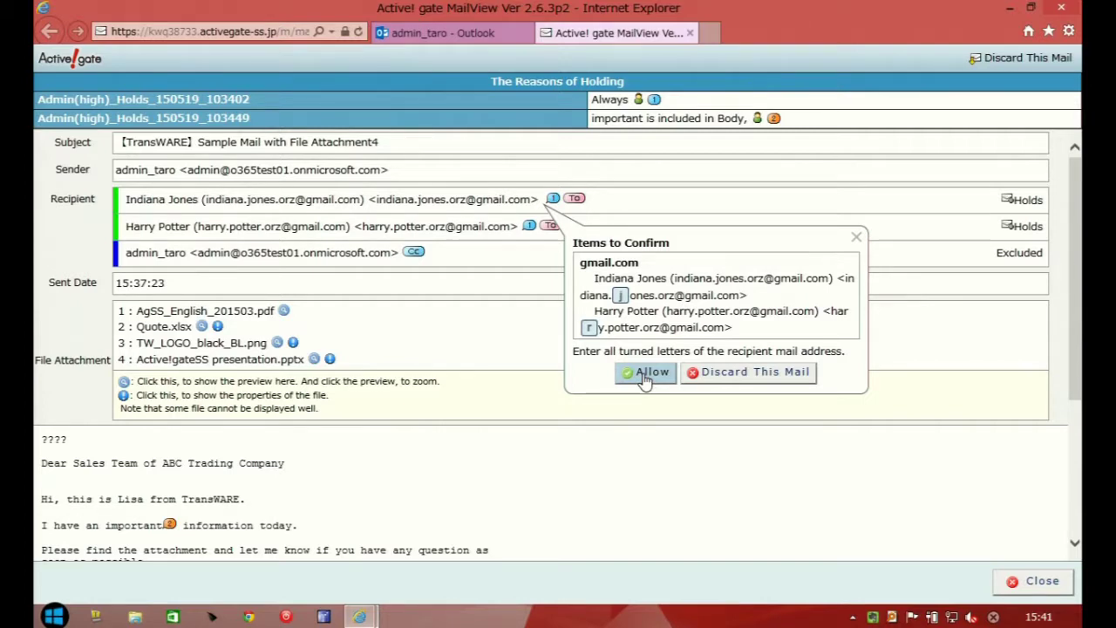
pyautogui.click(645, 373)
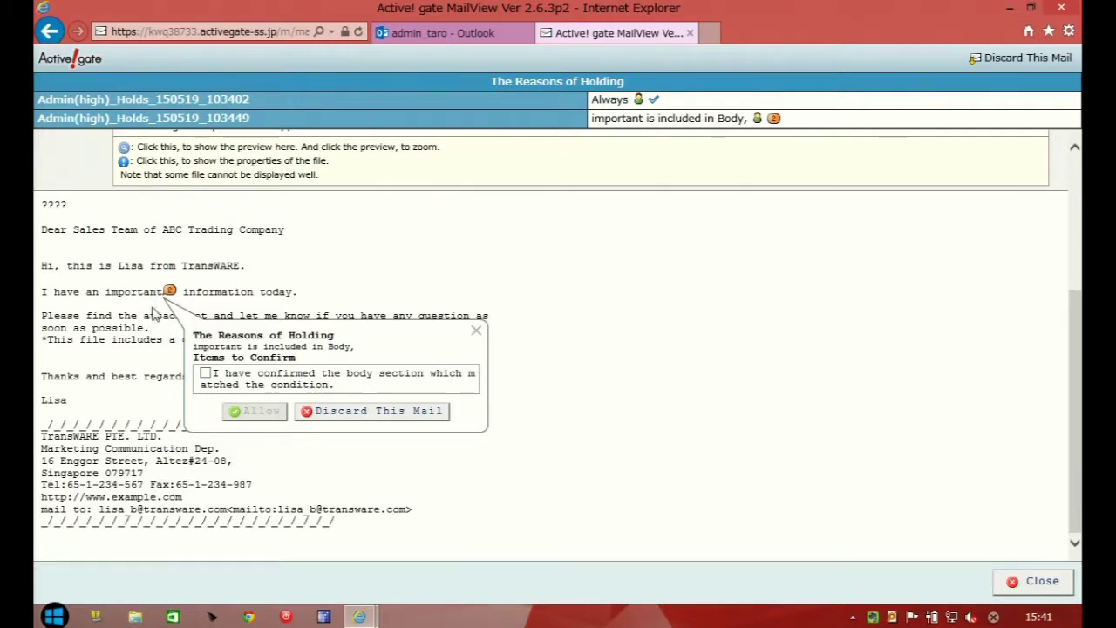
# Confirm having checked the body section that matched the hold condition "important is included in Body".
pyautogui.click(205, 374)
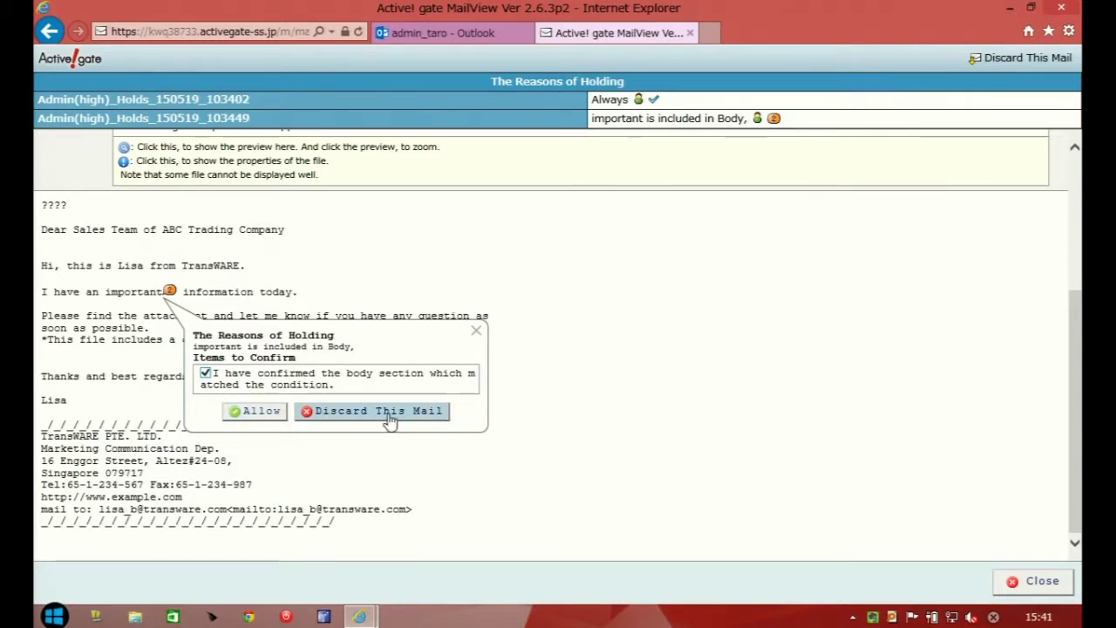
pyautogui.scroll(3, 892, 378)
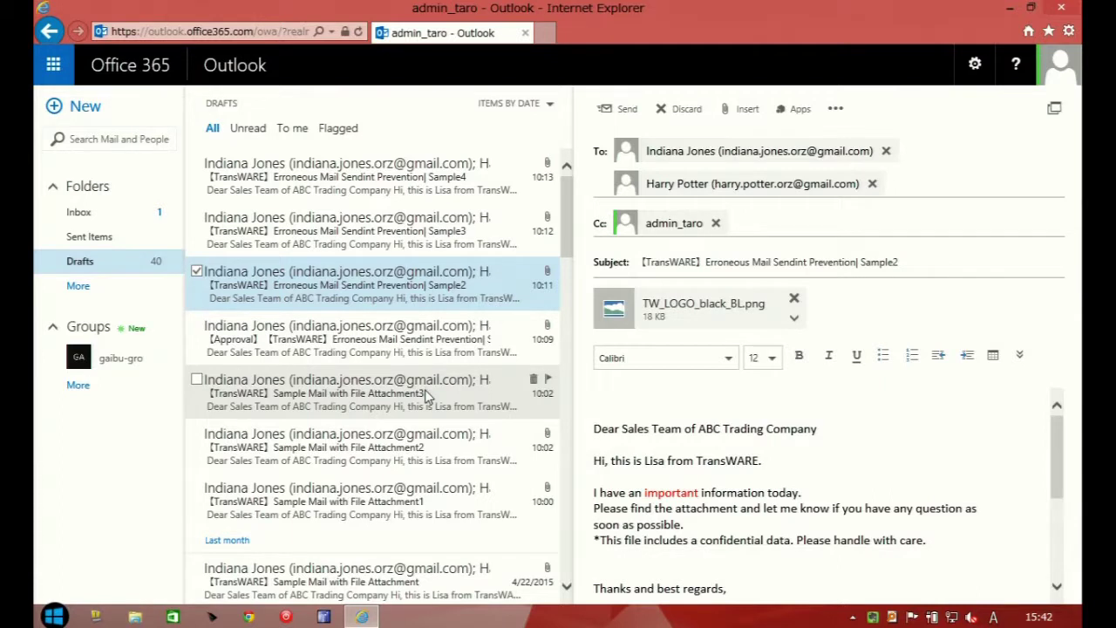
# Append "///" to the subject of the draft "【TransWARE】Sample Mail with File Attachment3" and send it.
pyautogui.click(427, 397)
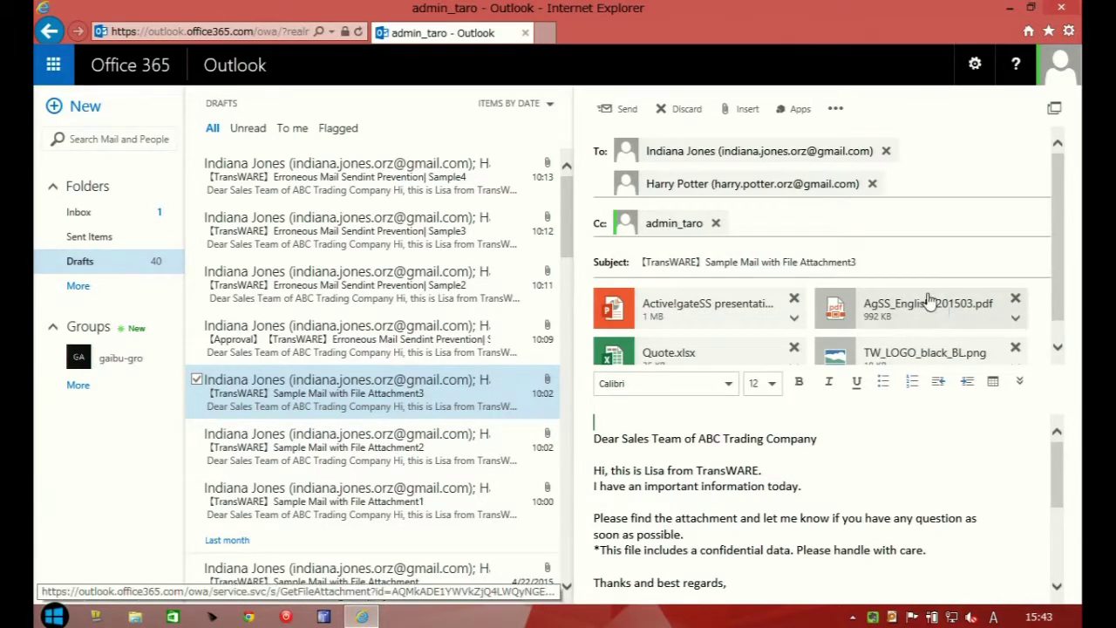
pyautogui.click(891, 264)
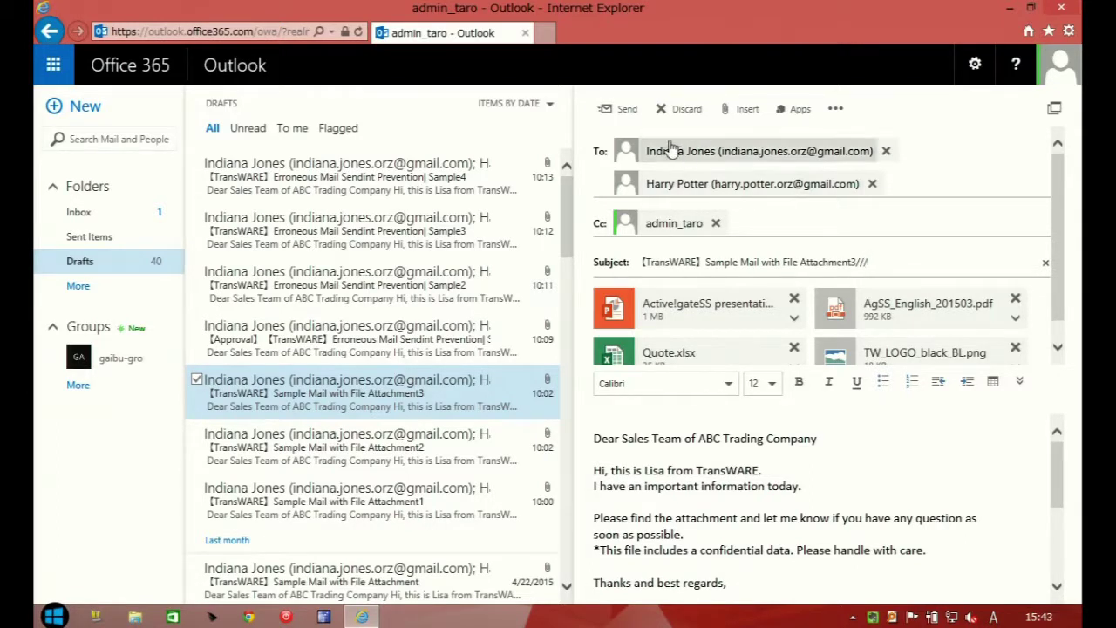
pyautogui.click(627, 116)
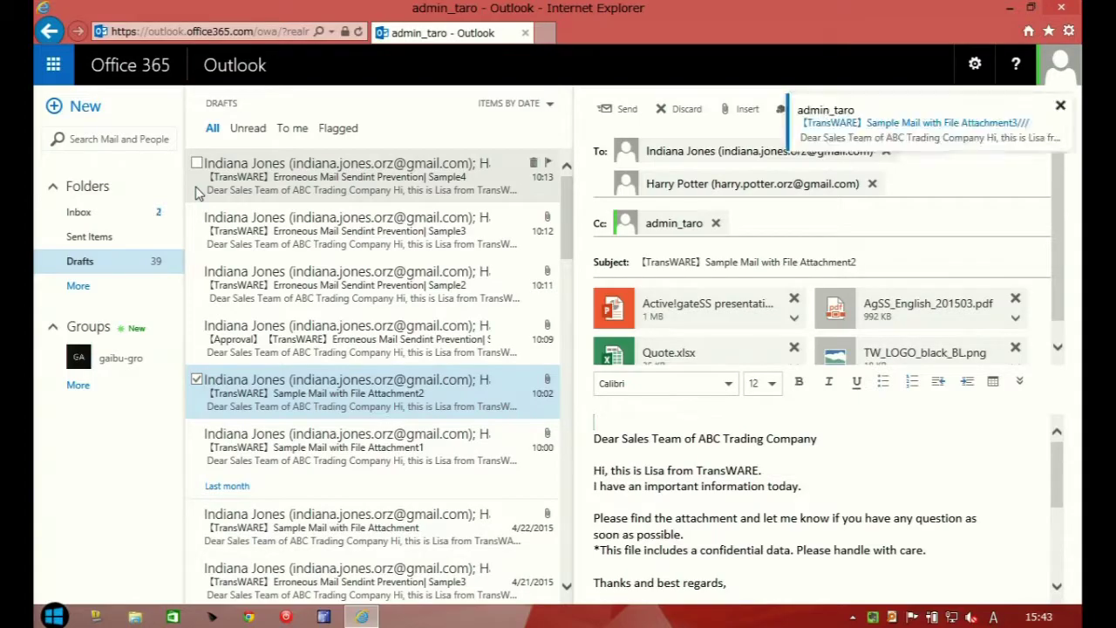
# Switch to the desktop with the two recipients' Gmail inboxes and widen the first recipient's browser window.
pyautogui.hotkey('alt', '3')
pyautogui.hotkey('alt', '4')
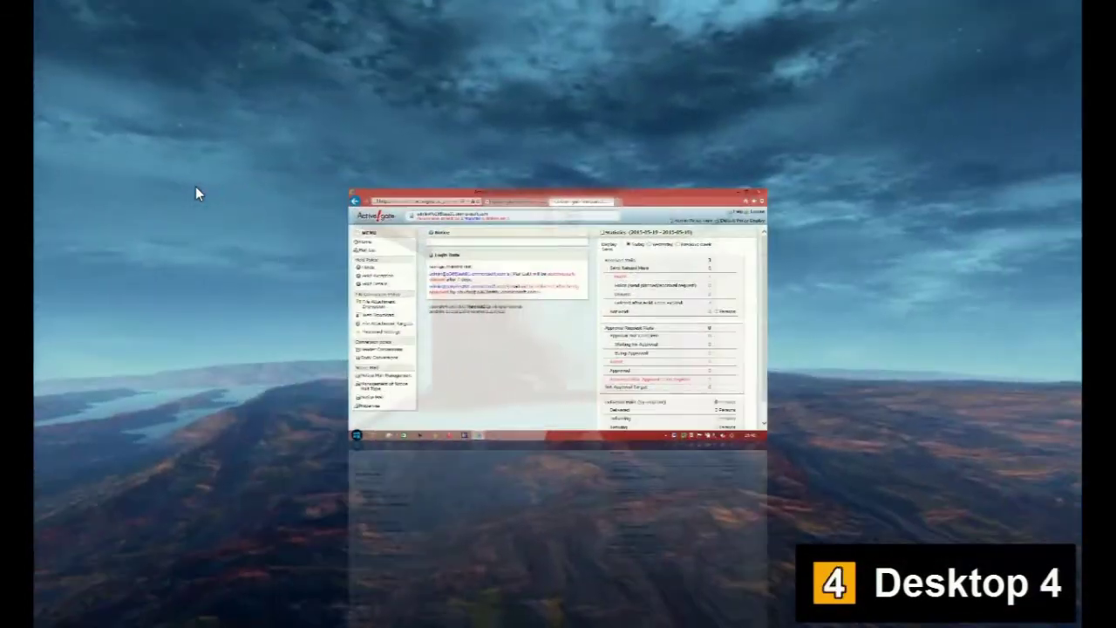
pyautogui.hotkey('alt', '1')
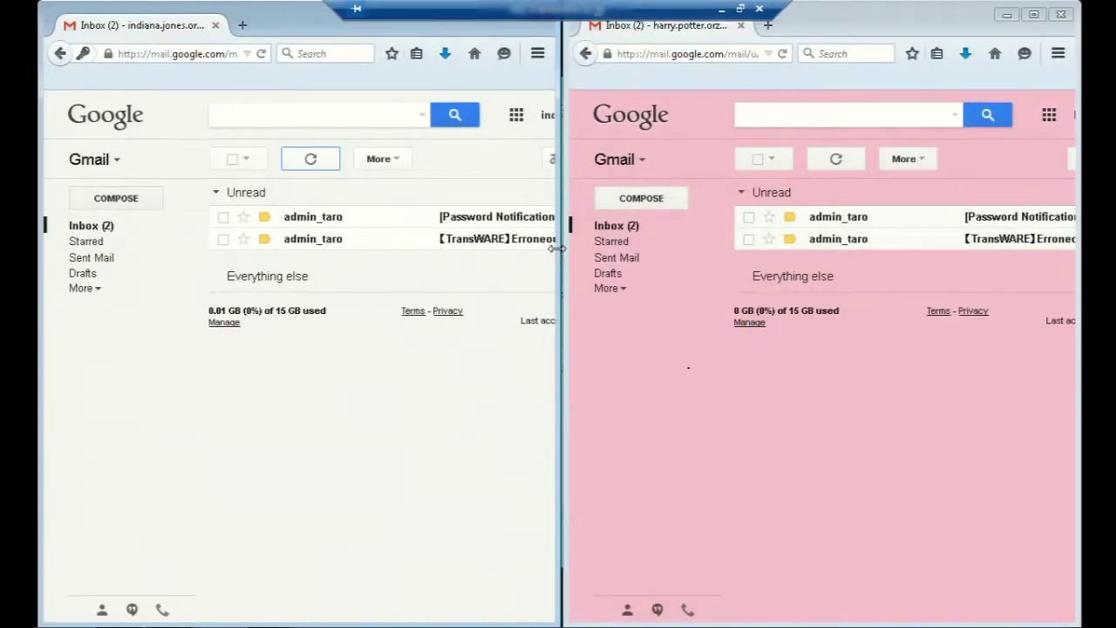
pyautogui.moveTo(560, 249); pyautogui.dragTo(942, 231)
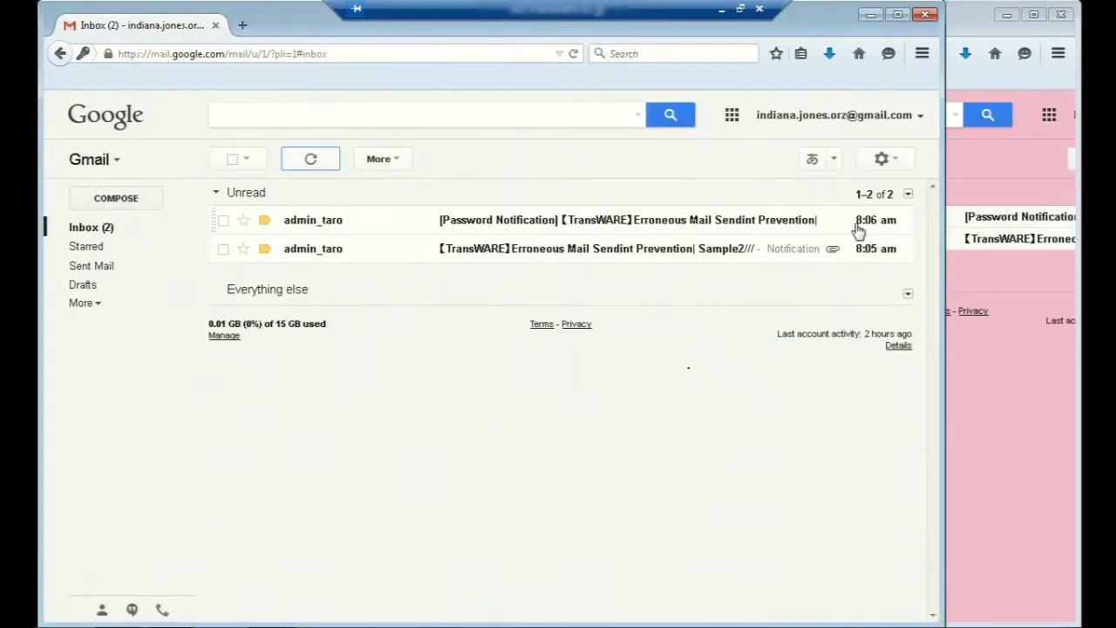
# Open the mail "【TransWARE】Erroneous Mail Sendint Prevention| Sample2///" and open its encrypted zip attachment with Windows Explorer.
pyautogui.click(488, 253)
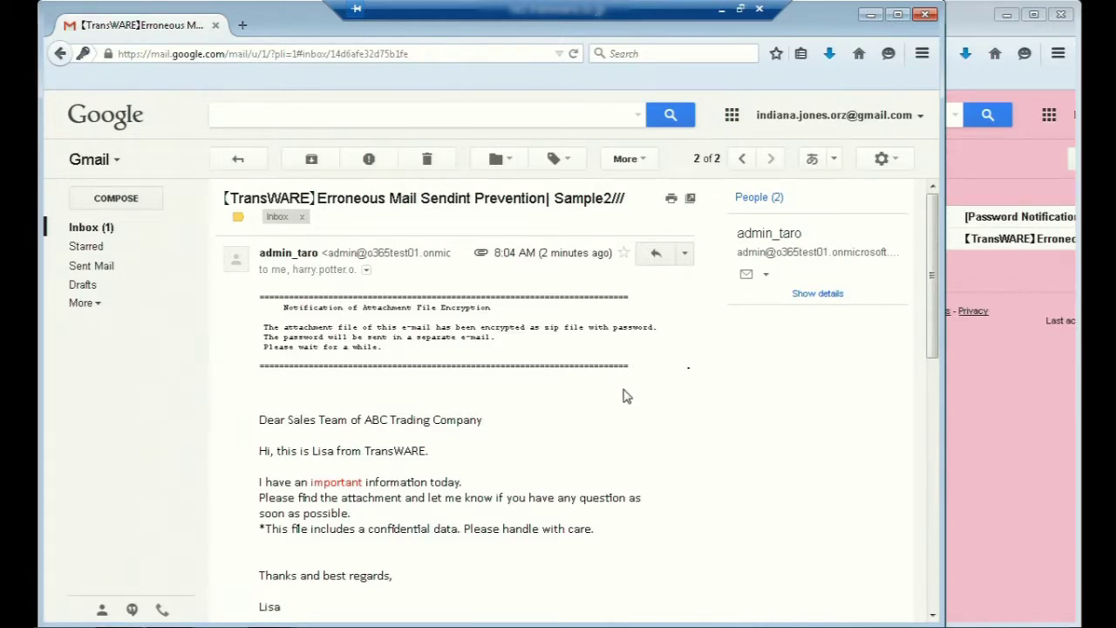
pyautogui.scroll(-10, 626, 399)
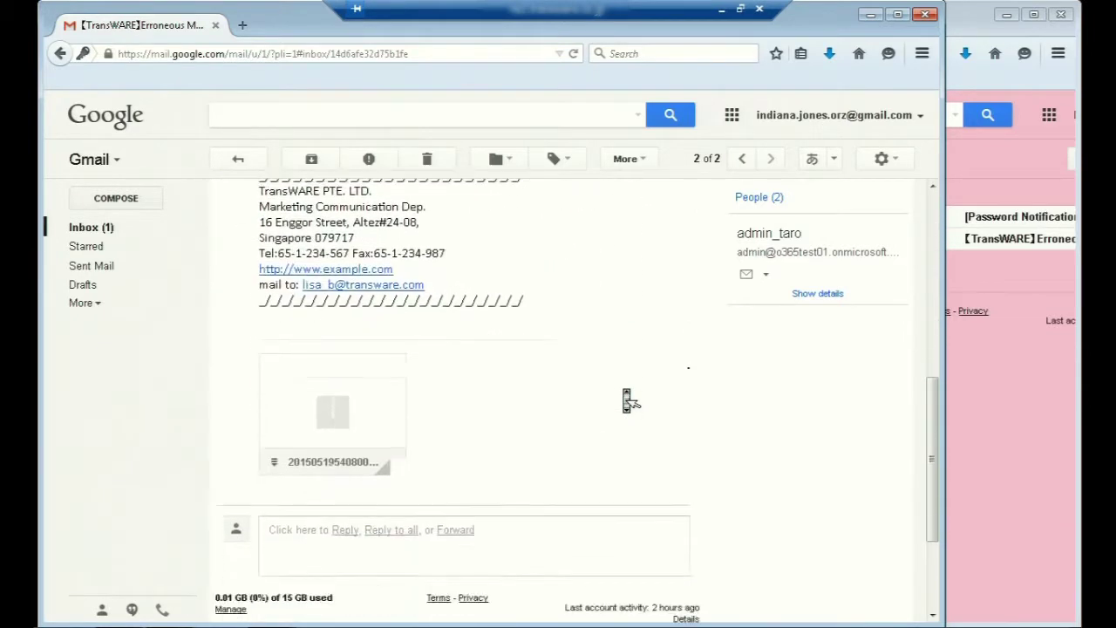
pyautogui.scroll(-2, 626, 399)
pyautogui.moveTo(353, 336)
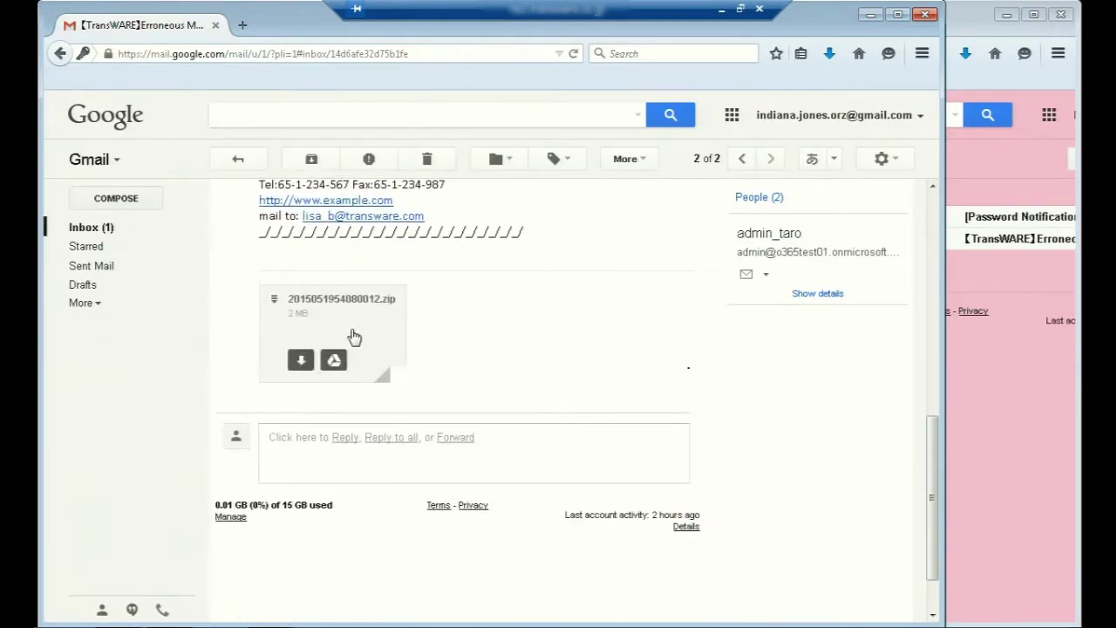
pyautogui.click(301, 361)
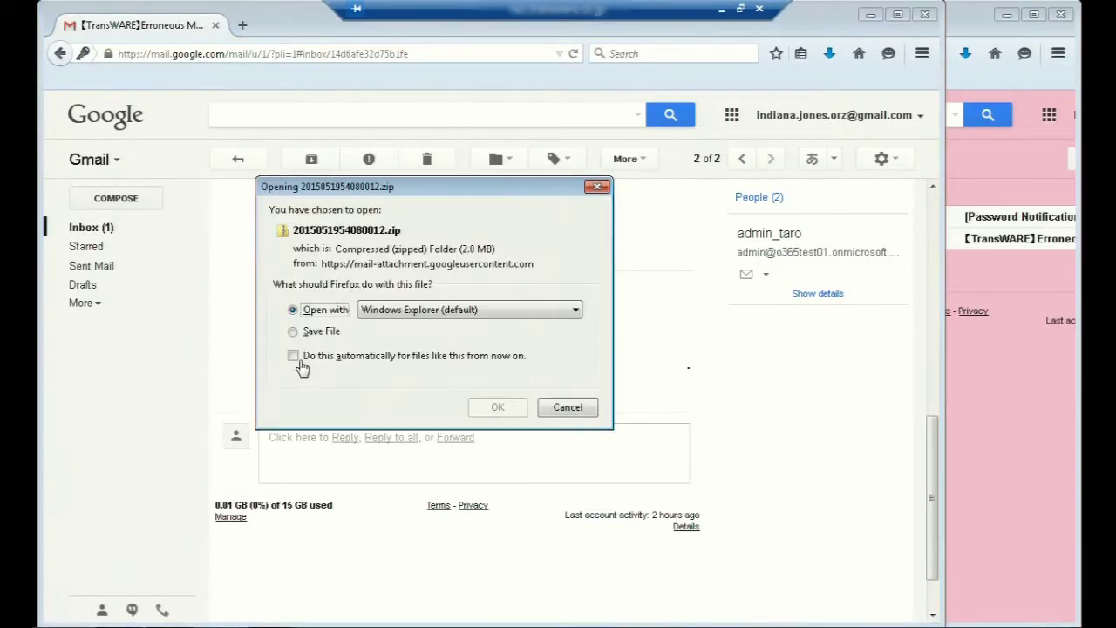
pyautogui.click(494, 409)
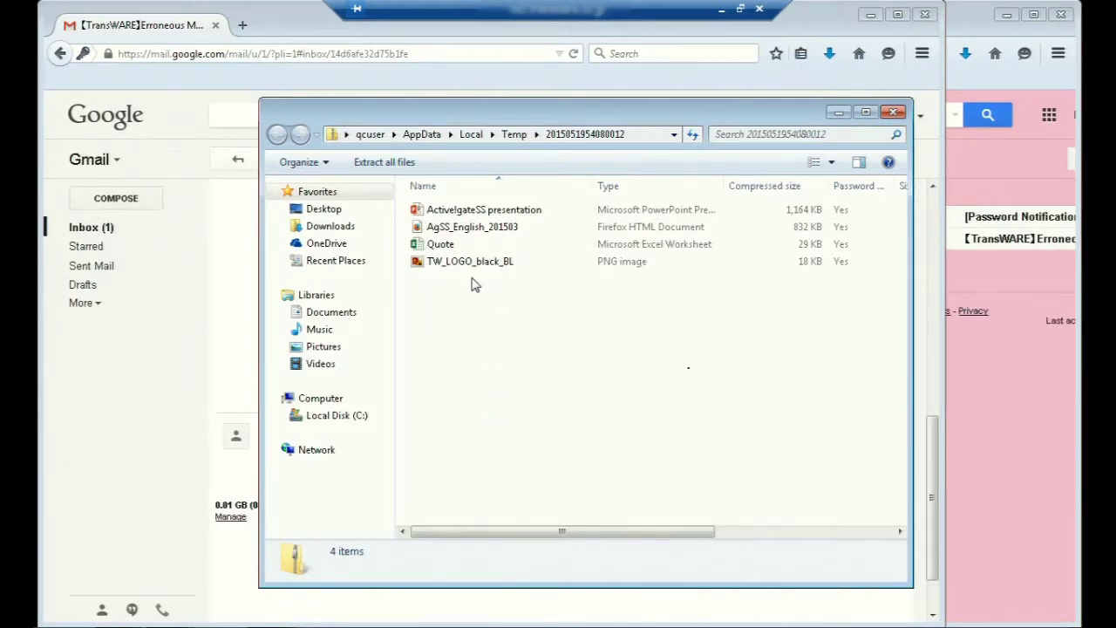
# Try to open the Active!gateSS presentation from the zip archive without a password, and go back to the Gmail message.
pyautogui.doubleClick(474, 213)
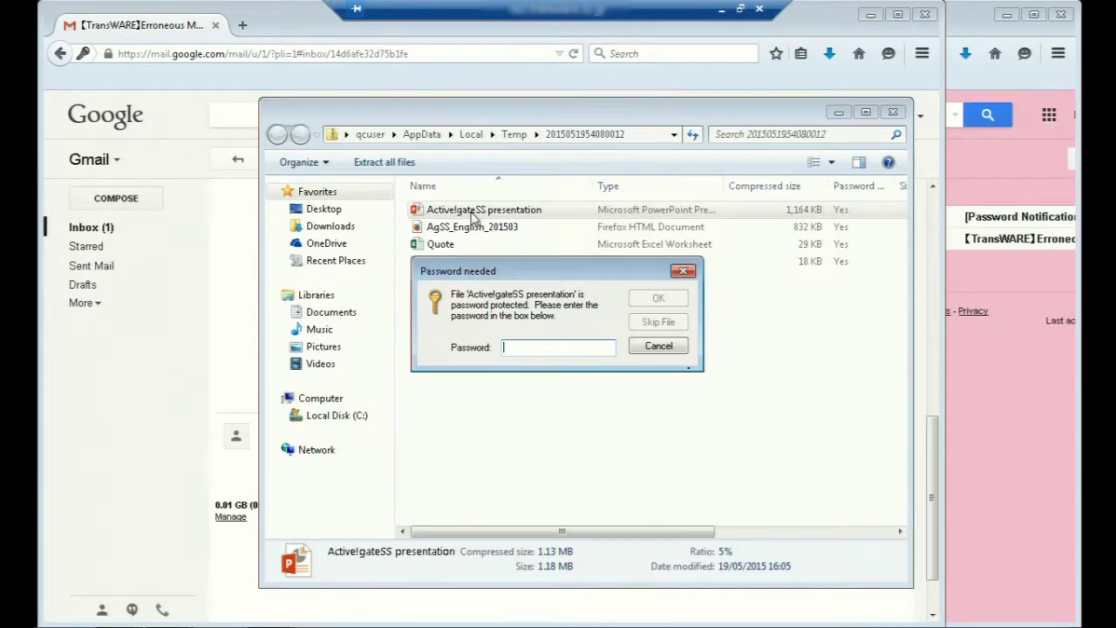
pyautogui.click(339, 81)
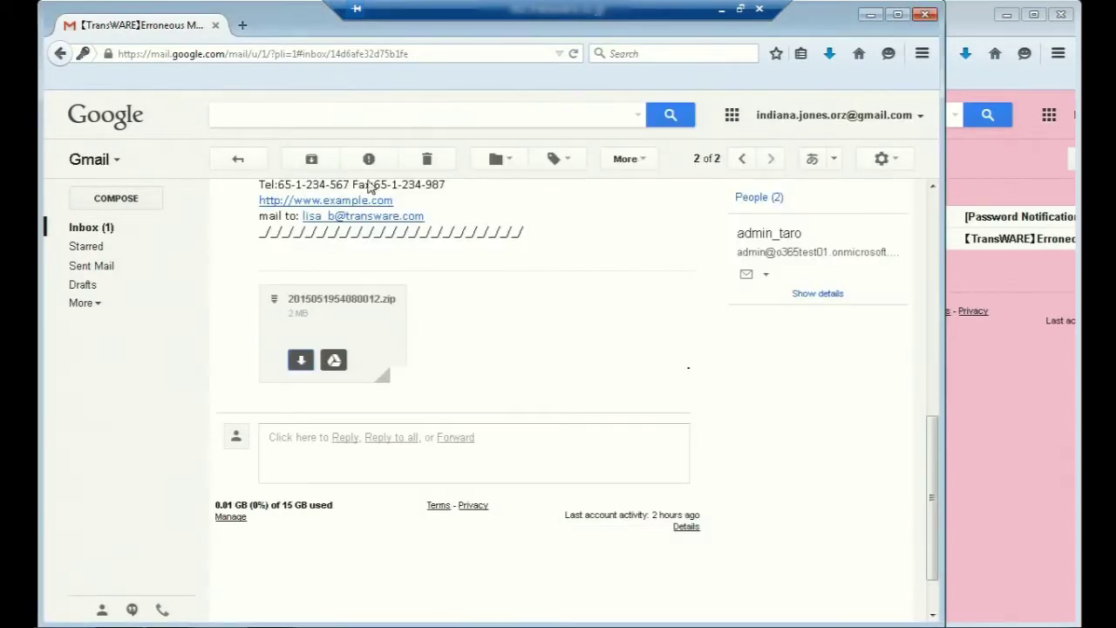
pyautogui.scroll(10, 432, 244)
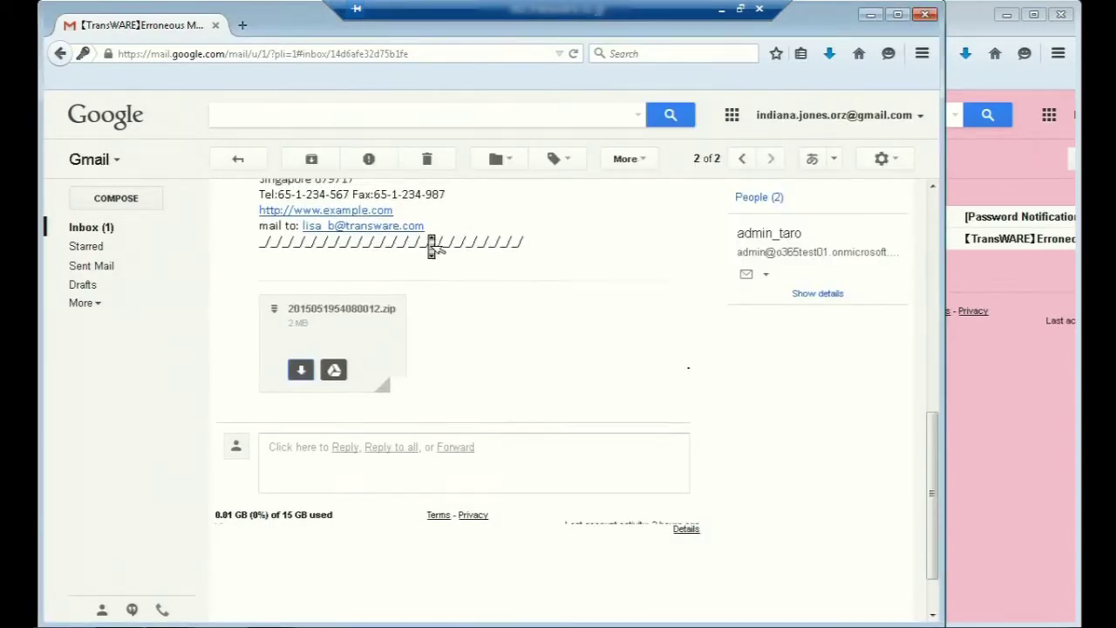
# Return to the inbox, open the "[Password Notification]" mail for Sample2/// and copy the attachment password.
pyautogui.click(238, 160)
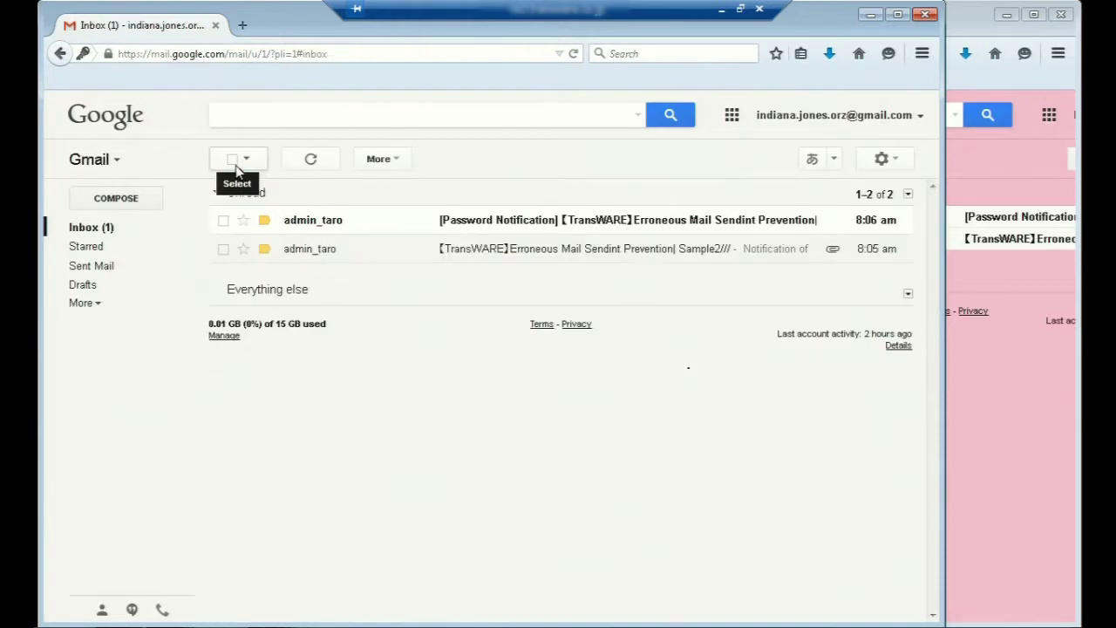
pyautogui.click(471, 229)
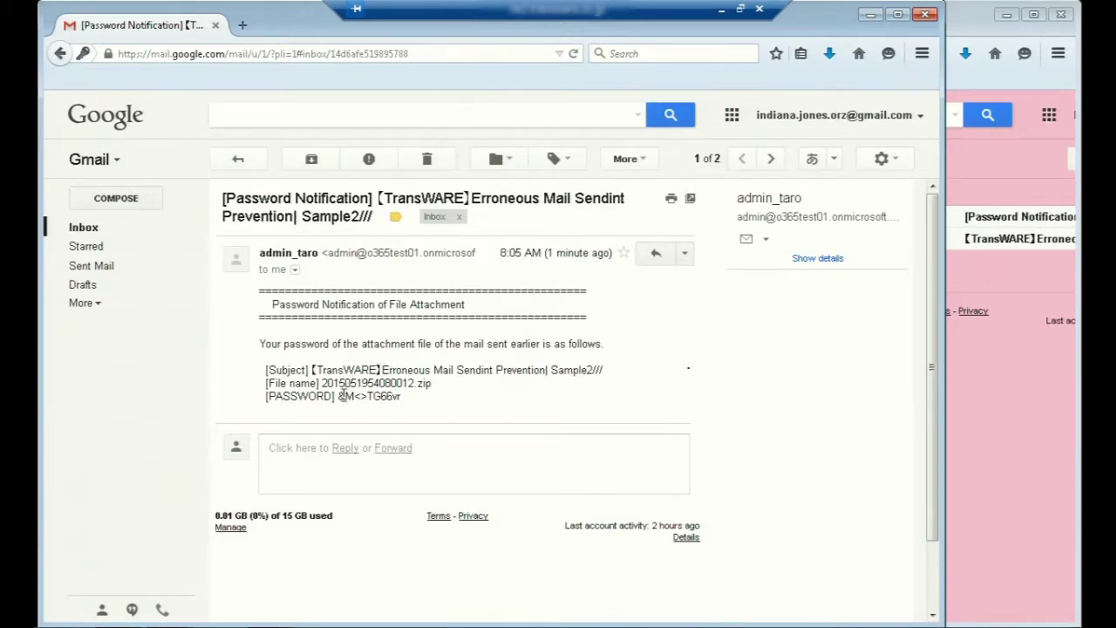
pyautogui.moveTo(338, 397); pyautogui.dragTo(406, 399)
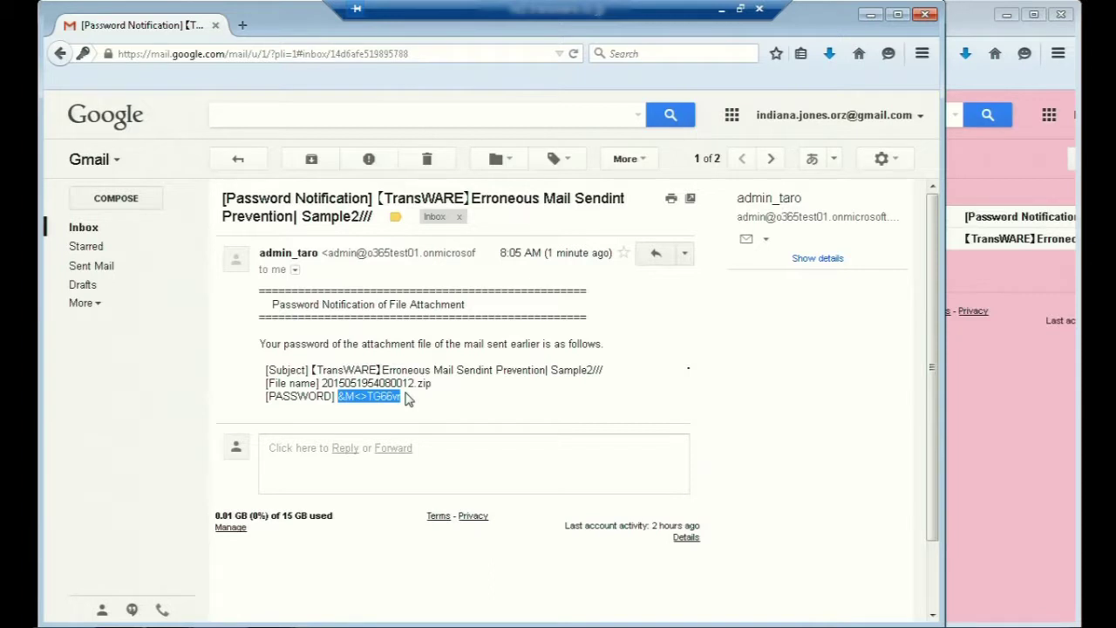
# Paste the attachment password to open the Active!gateSS presentation from the zip archive, and close the presentation and archive windows after viewing.
pyautogui.hotkey('alt', 'Tab')
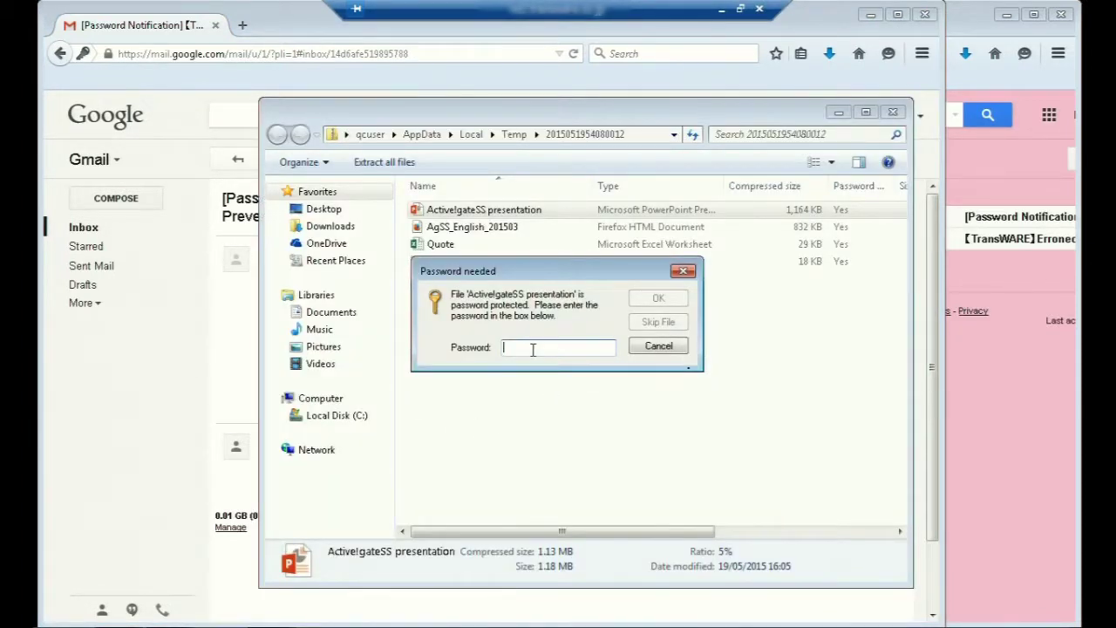
pyautogui.hotkey('ctrl', 'v')
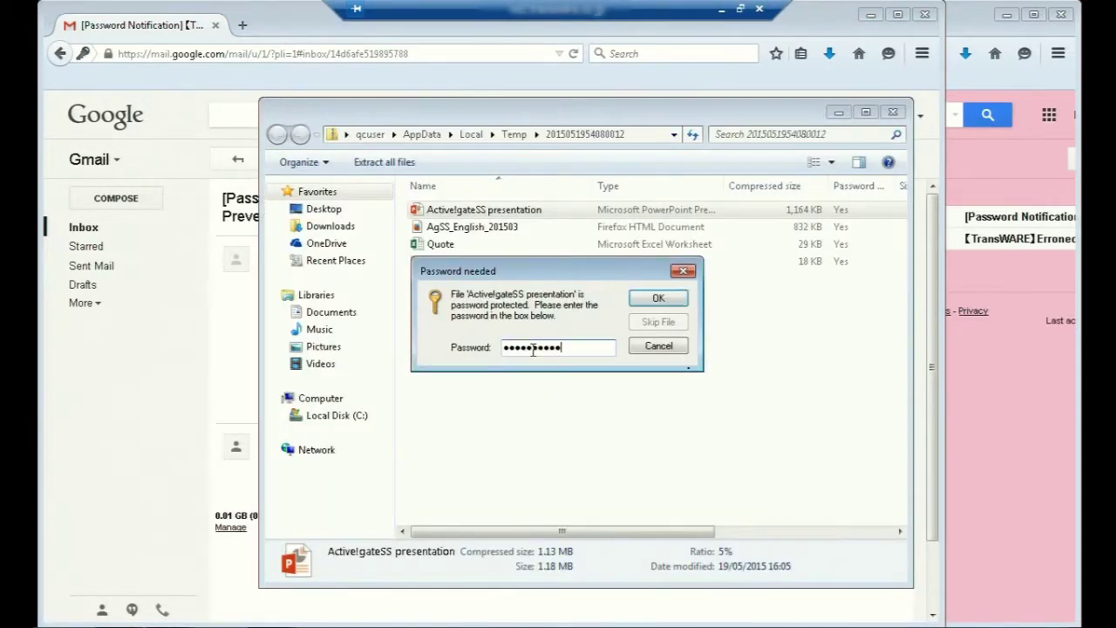
pyautogui.click(665, 303)
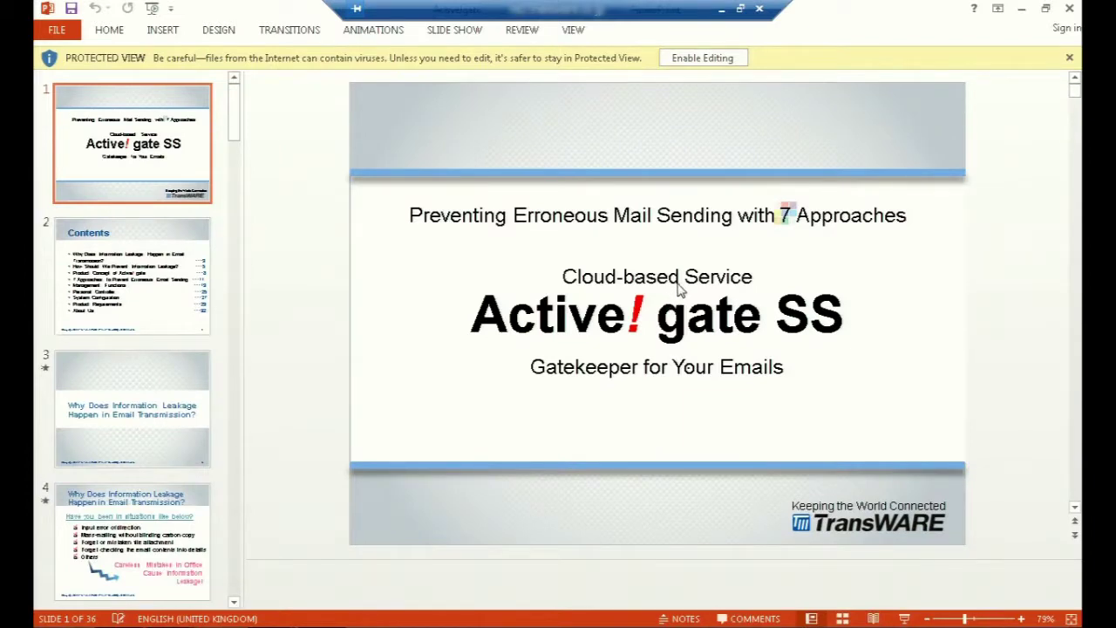
pyautogui.click(1069, 10)
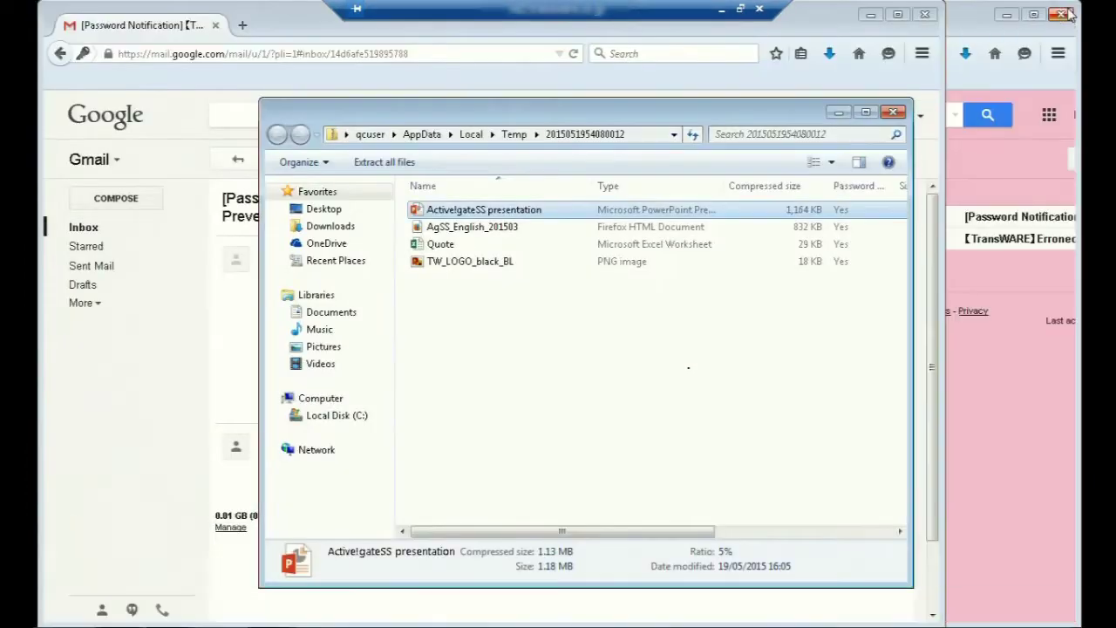
pyautogui.click(895, 114)
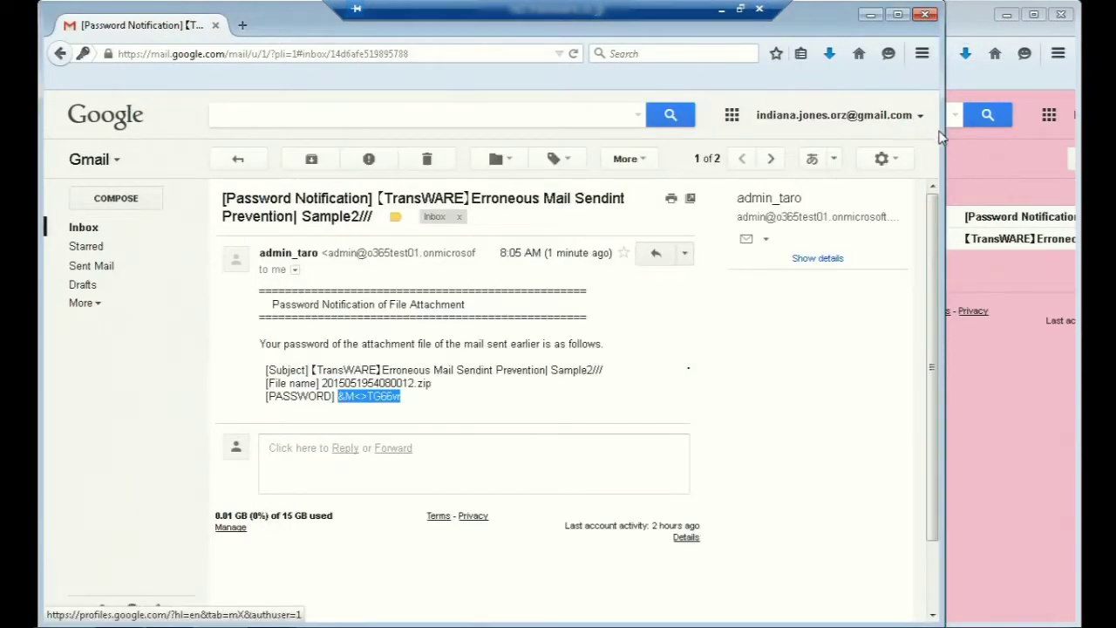
# Bring up the second recipient's inbox, open the mail "【TransWARE】Erroneous Mail Sendint Prevention| Sample2///" and copy the e-mail address from its separation notice.
pyautogui.moveTo(893, 140); pyautogui.dragTo(45, 217)
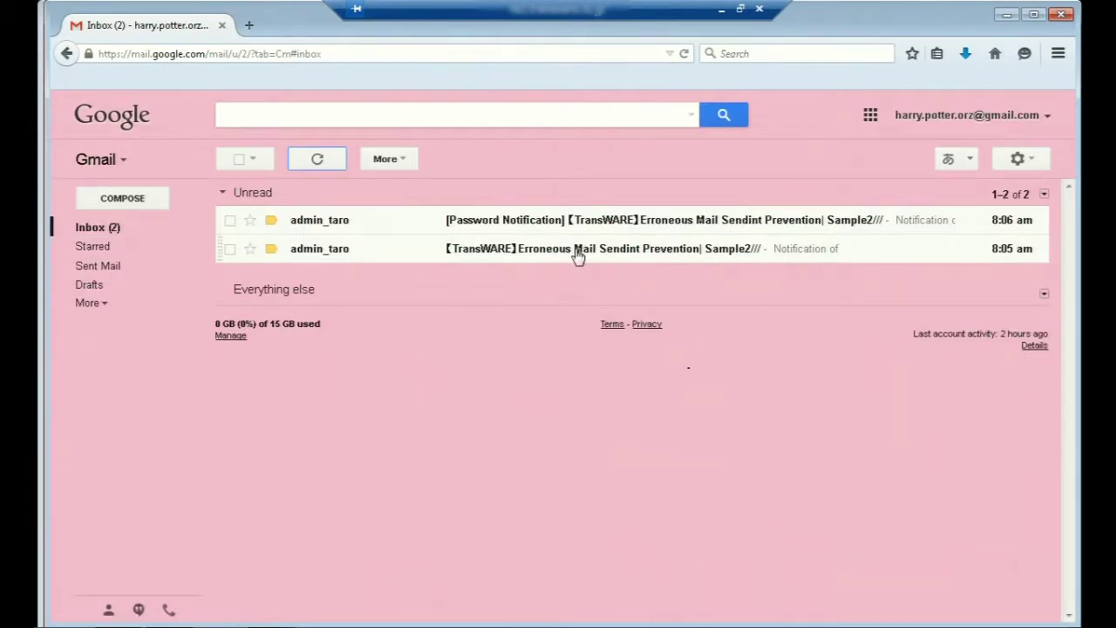
pyautogui.click(577, 255)
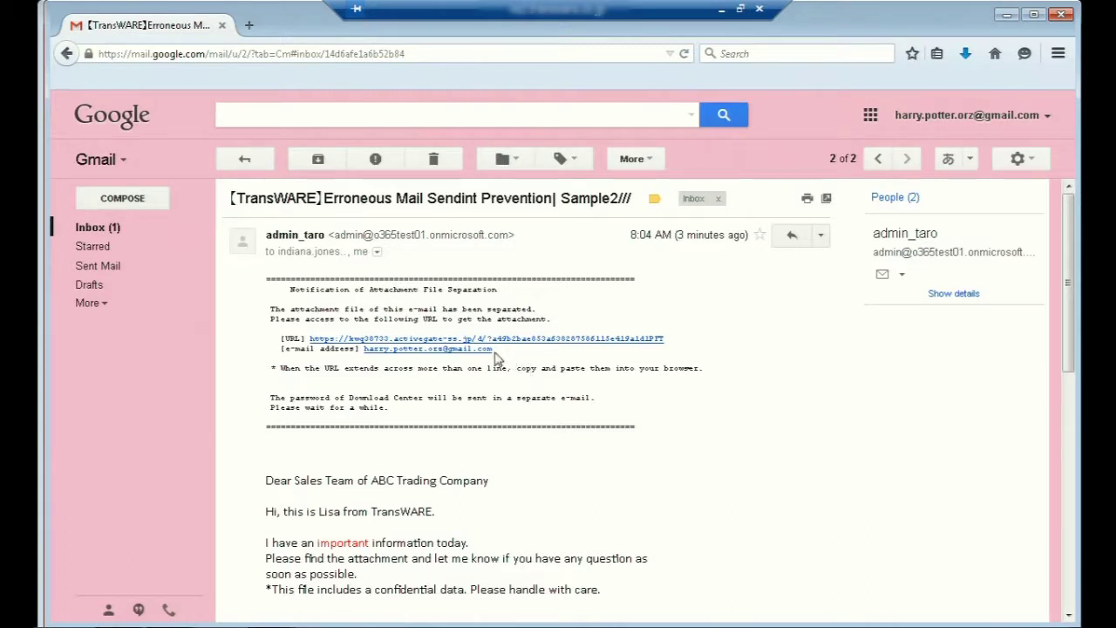
pyautogui.moveTo(486, 357); pyautogui.dragTo(364, 353)
pyautogui.hotkey('ctrl', 'c')
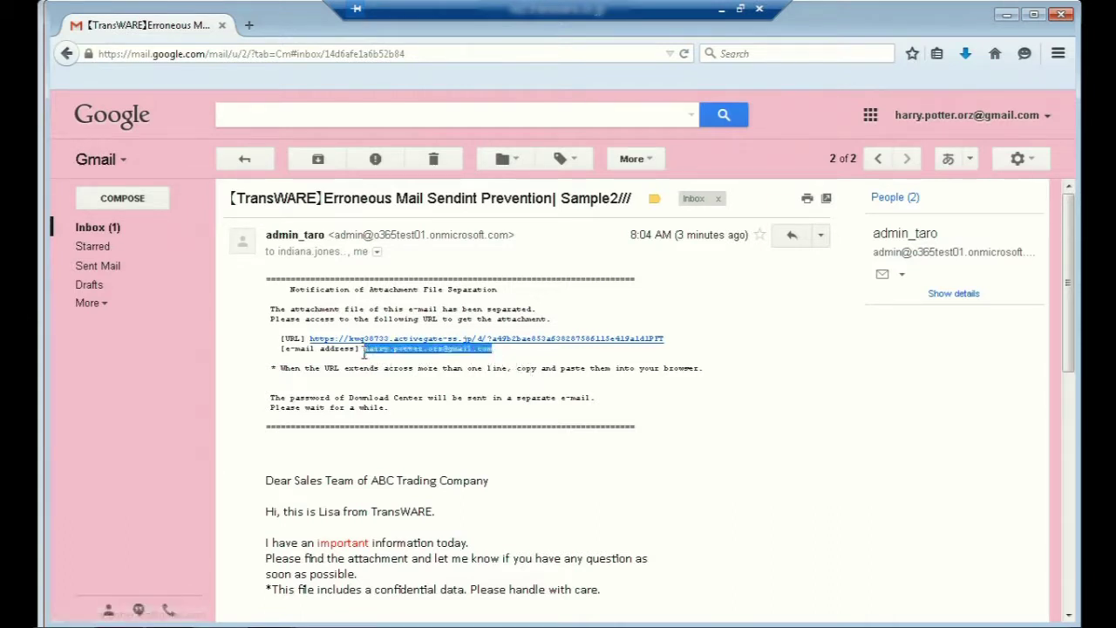
# Open the attachment download URL from the mail and paste the recipient's e-mail address into the File Download Center sign-in form.
pyautogui.click(565, 339)
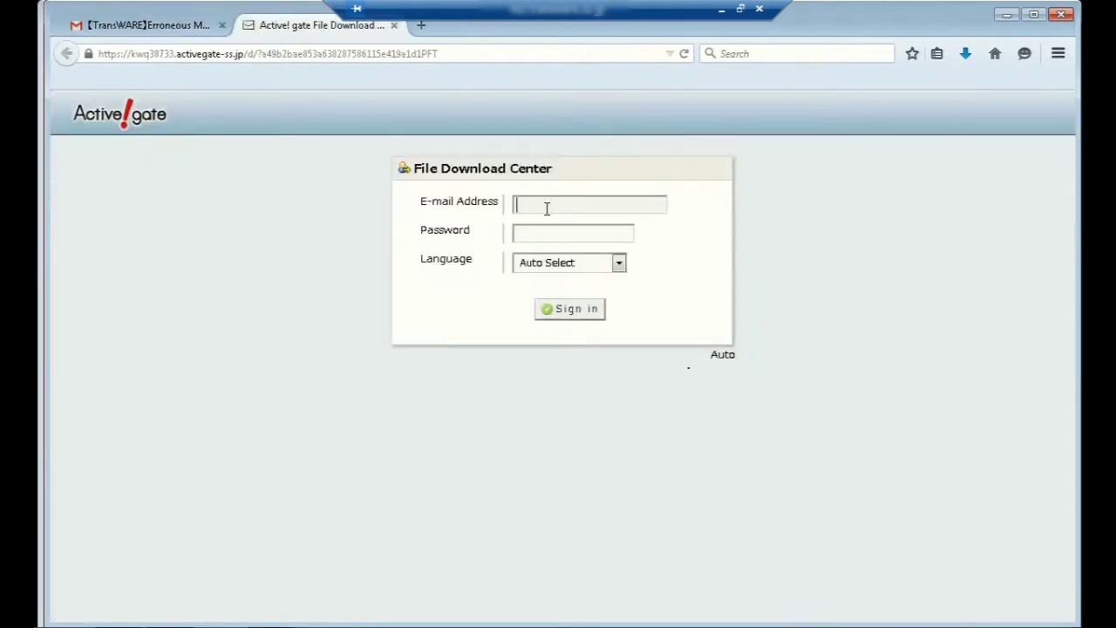
pyautogui.click(546, 207)
pyautogui.hotkey('ctrl', 'v')
# Go back to the Gmail inbox and open the "[Password Notification]" mail to read the download password hint.
pyautogui.click(179, 31)
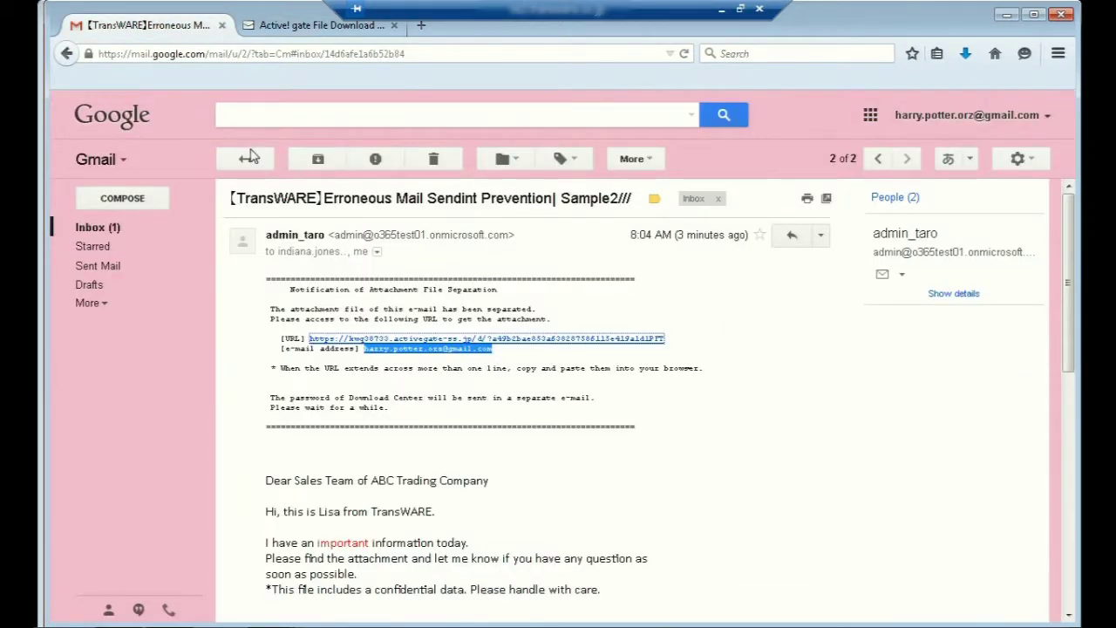
pyautogui.click(250, 157)
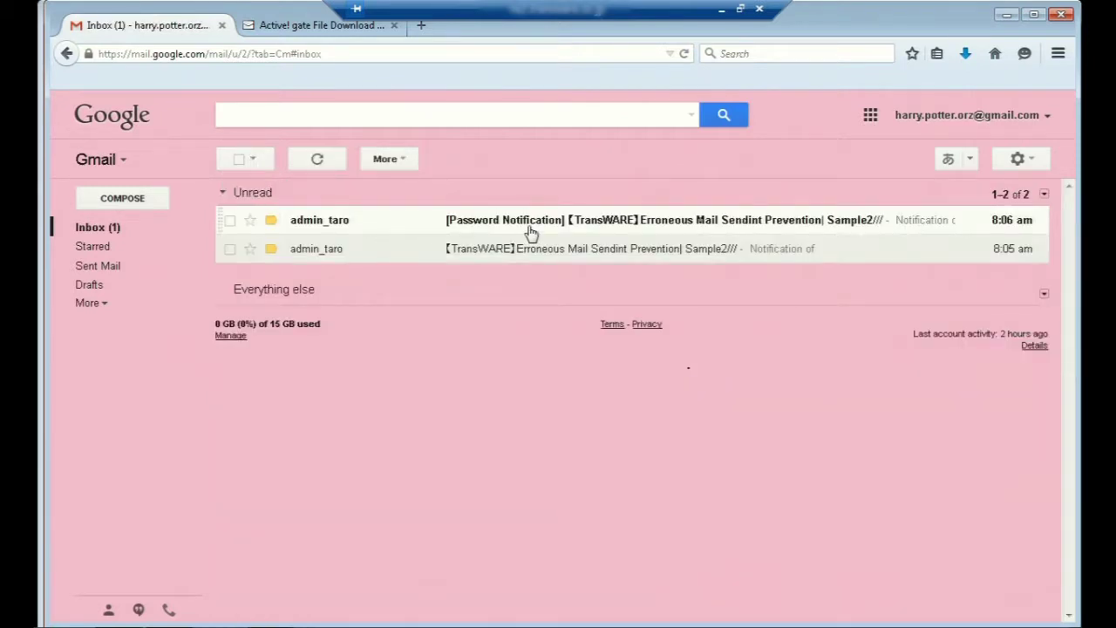
pyautogui.click(527, 223)
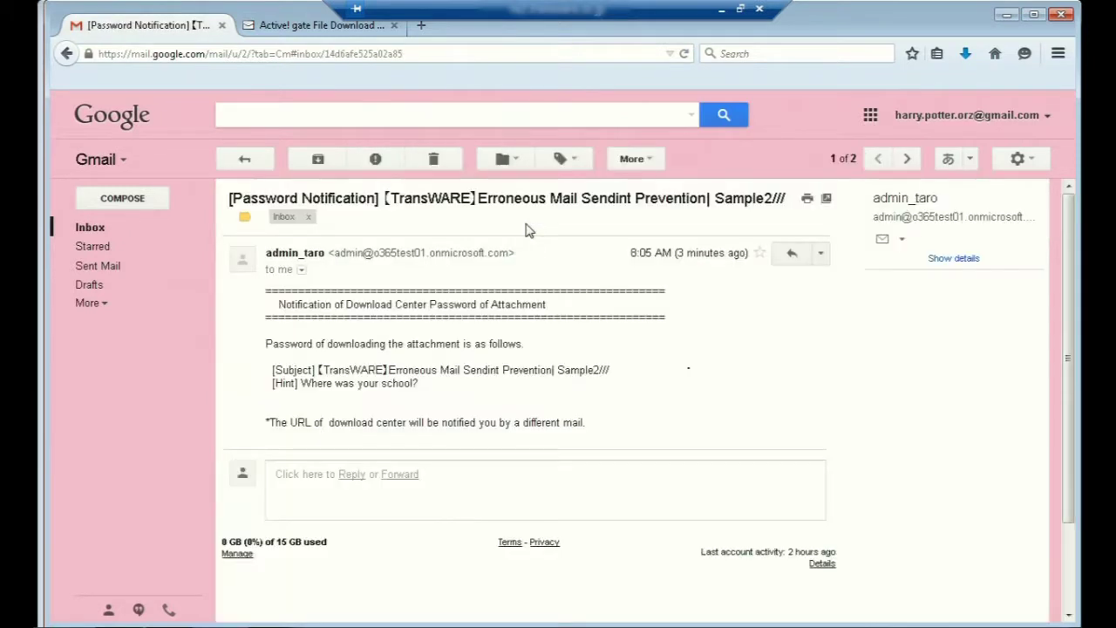
# In the File Download Center, enter the download password, set the language to English (United States) and sign in.
pyautogui.click(308, 31)
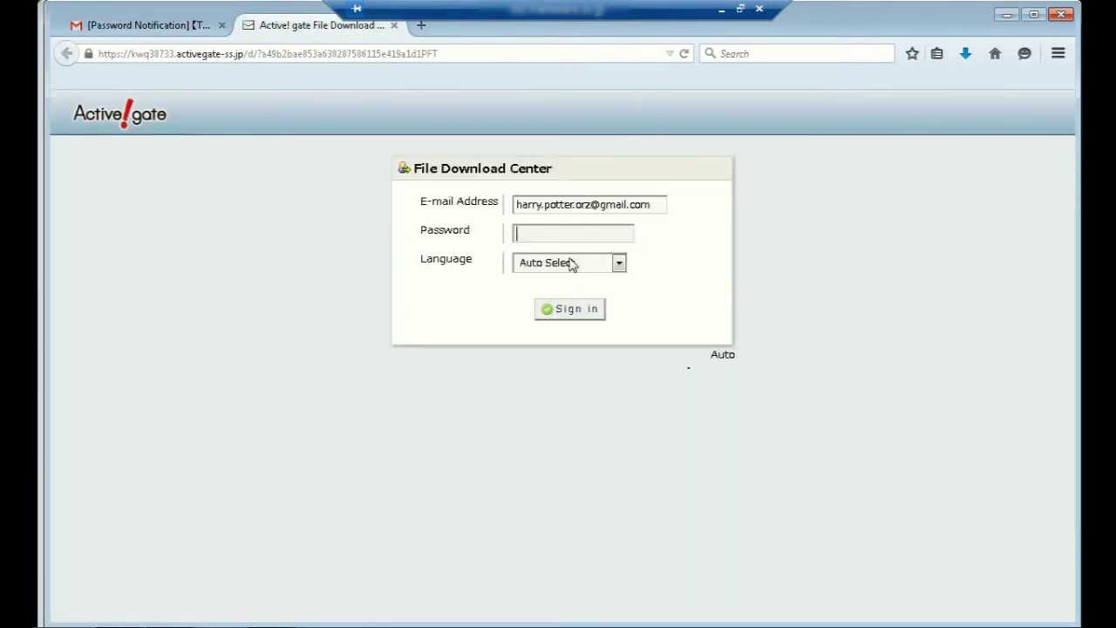
pyautogui.write('********')
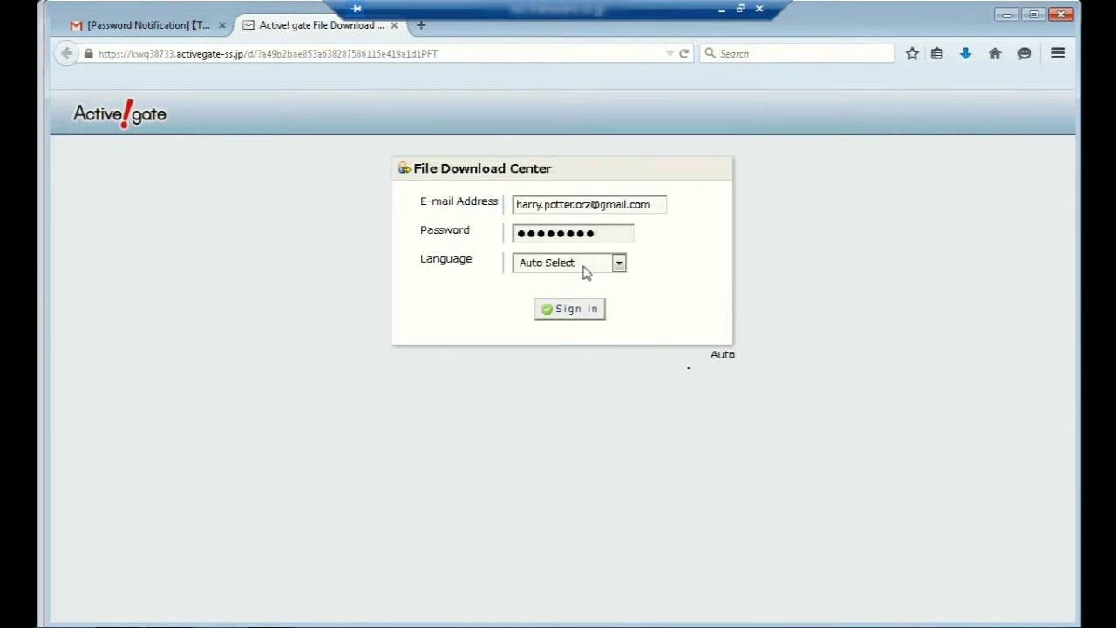
pyautogui.click(591, 266)
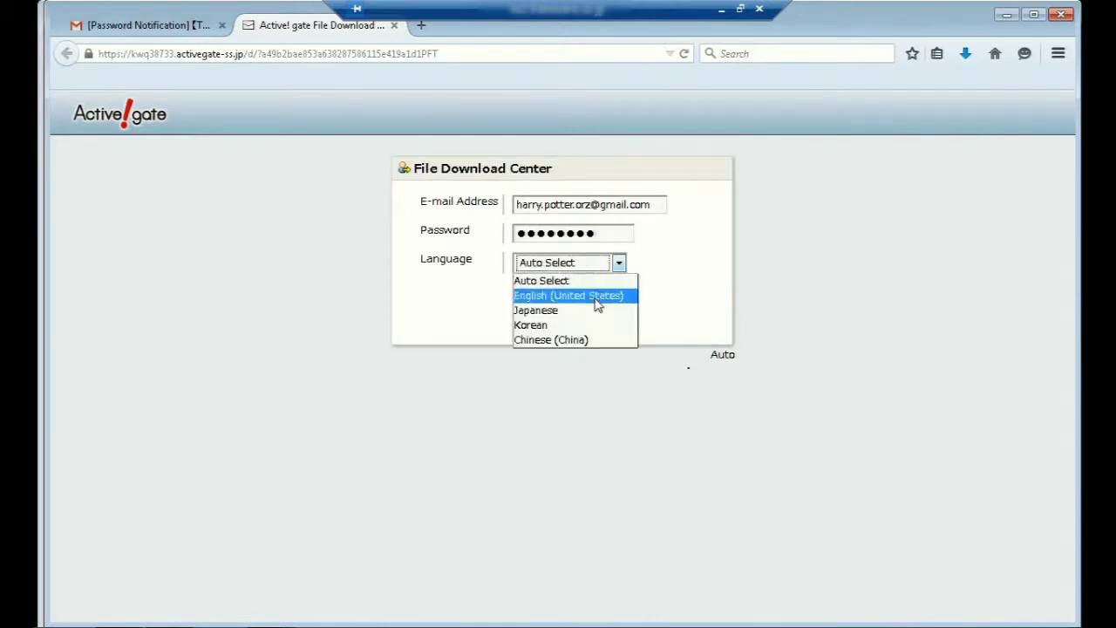
pyautogui.click(598, 297)
pyautogui.click(585, 317)
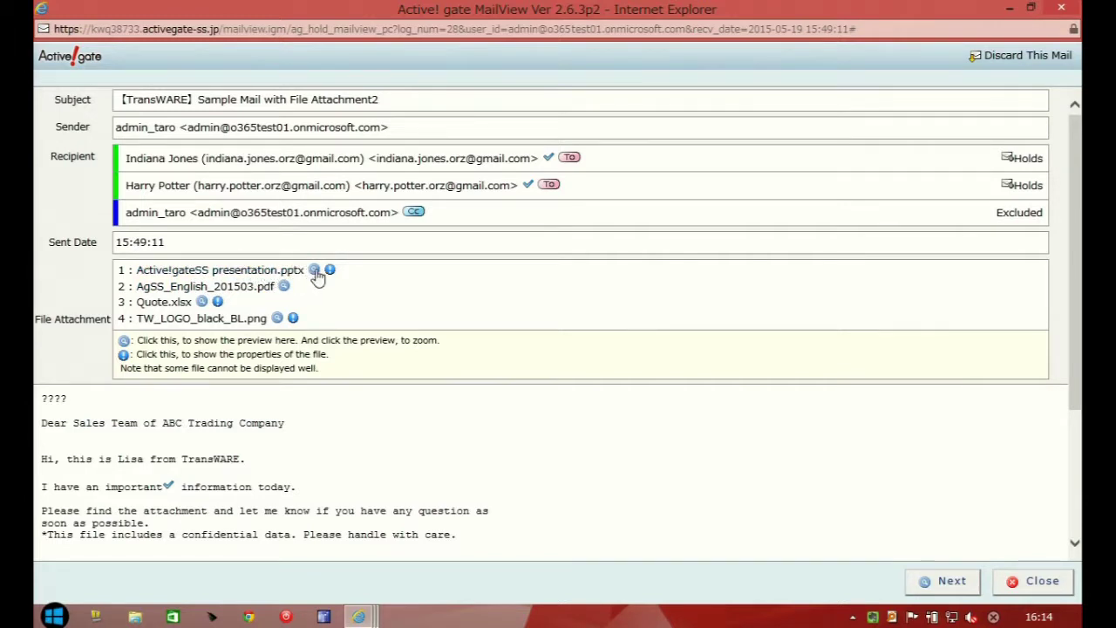
# Preview the slides of Active!gateSS presentation.pptx in the held mail, enlarging slides 2 and 3, and close the enlarged view.
pyautogui.click(315, 271)
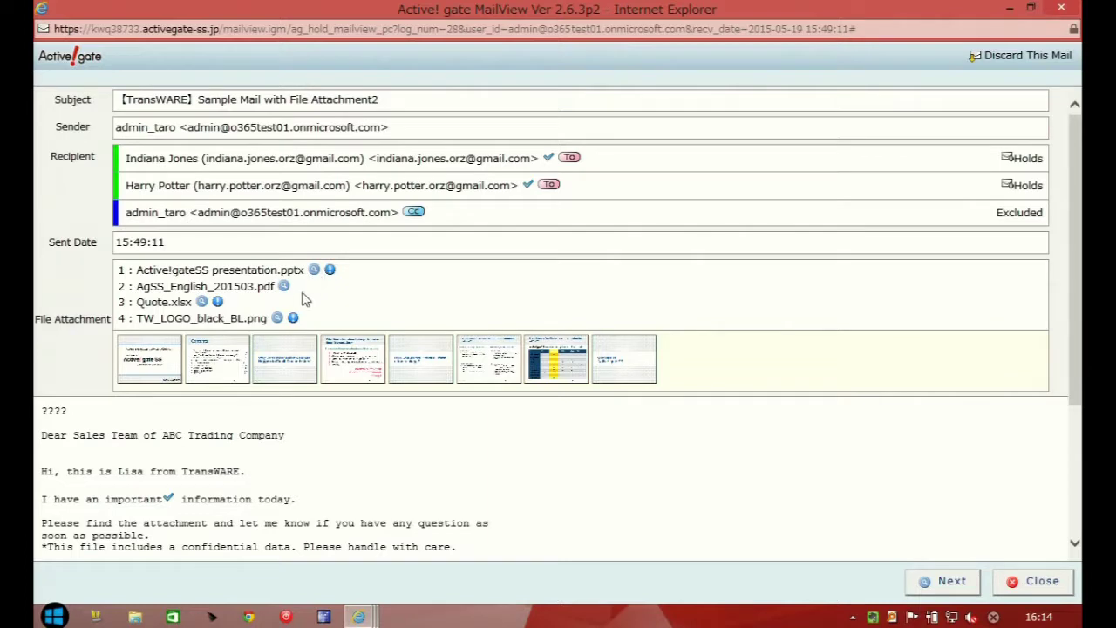
pyautogui.click(214, 368)
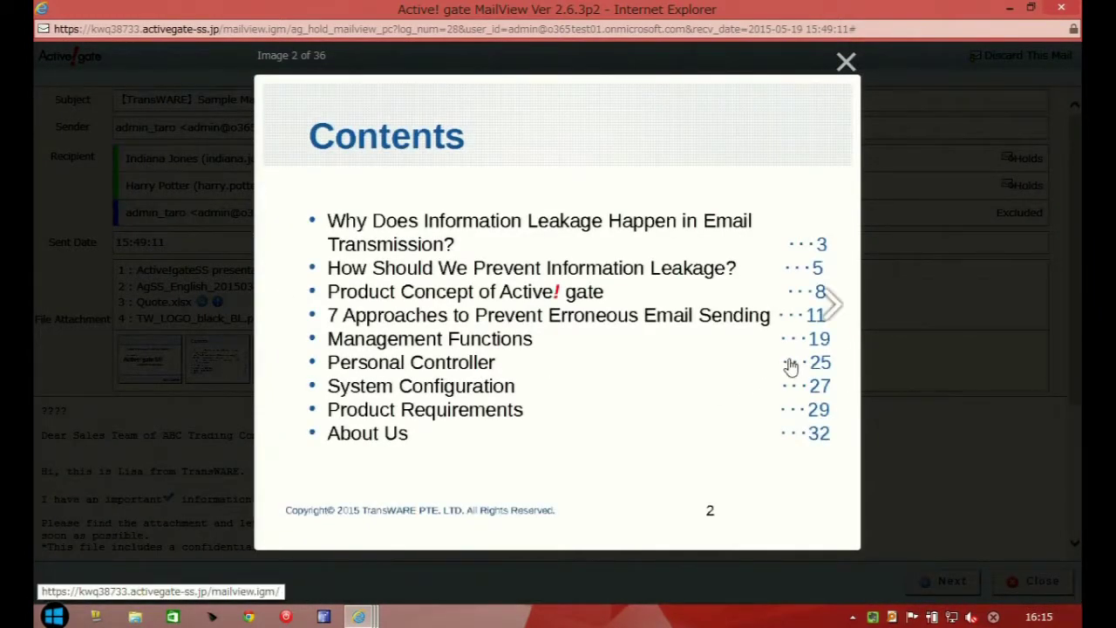
pyautogui.click(836, 318)
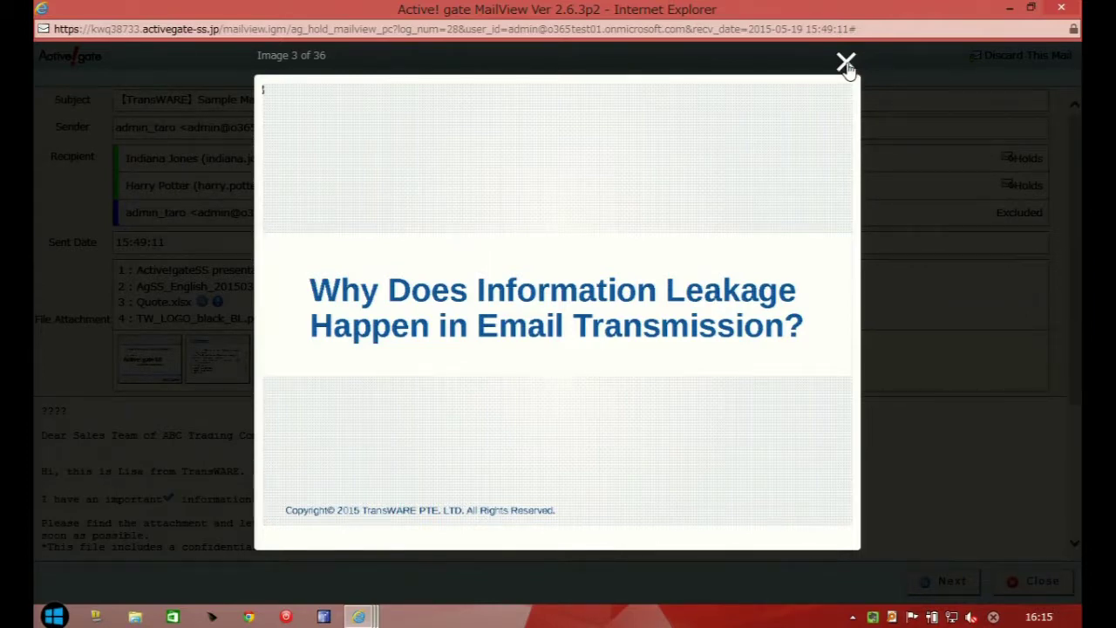
pyautogui.click(847, 65)
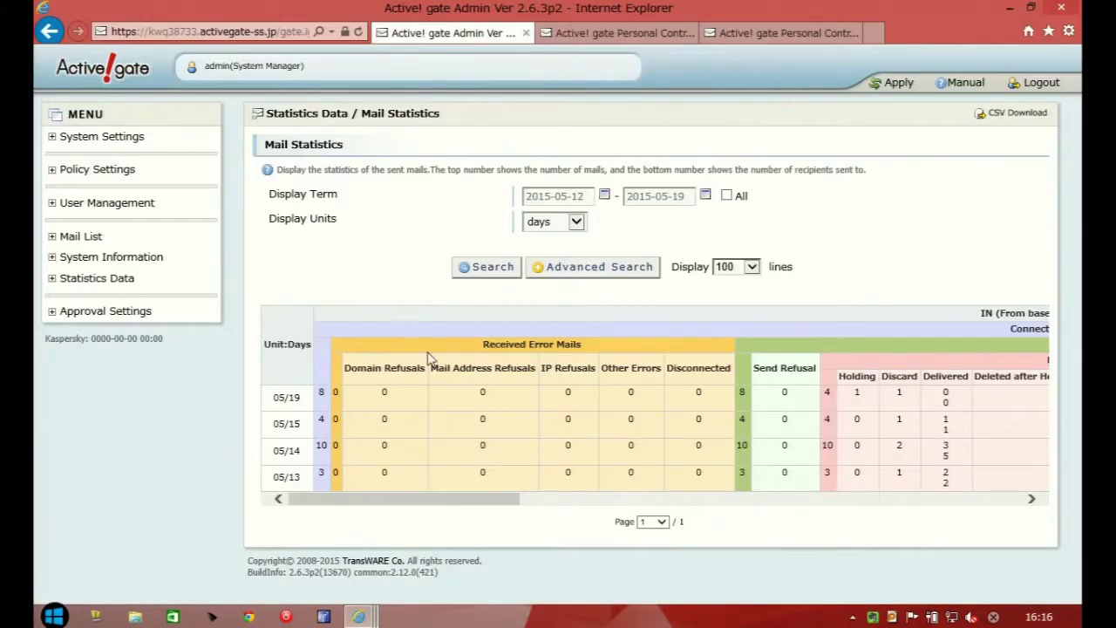
# Look through the mail statistics to the delivered mails by recipient, and open the Holds policy registration under Admin Policy (high).
pyautogui.moveTo(438, 502); pyautogui.dragTo(964, 515)
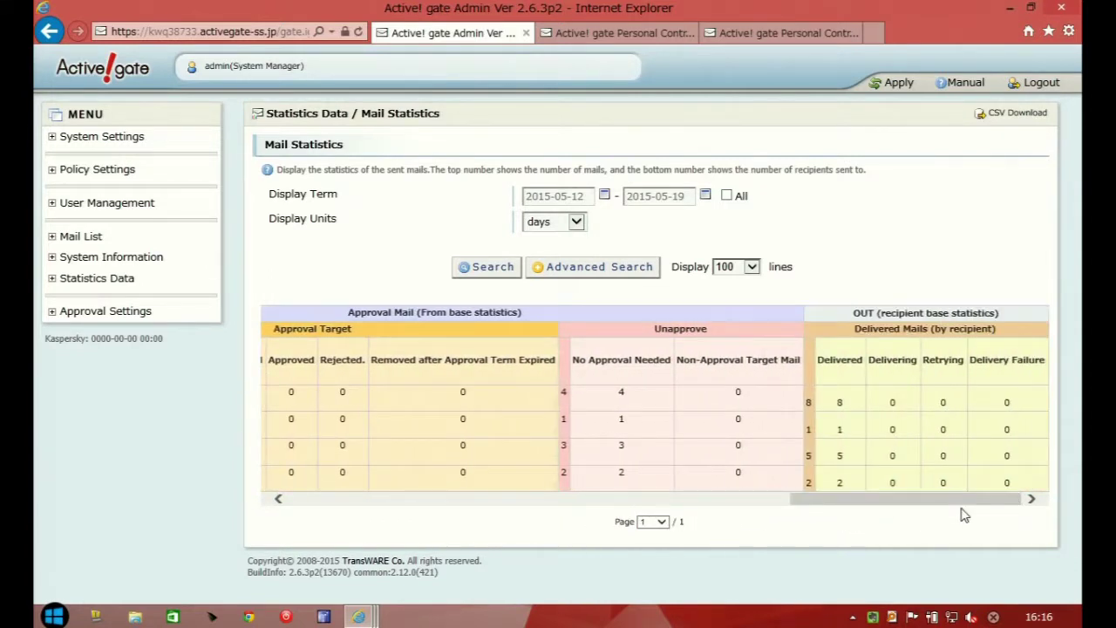
pyautogui.click(53, 171)
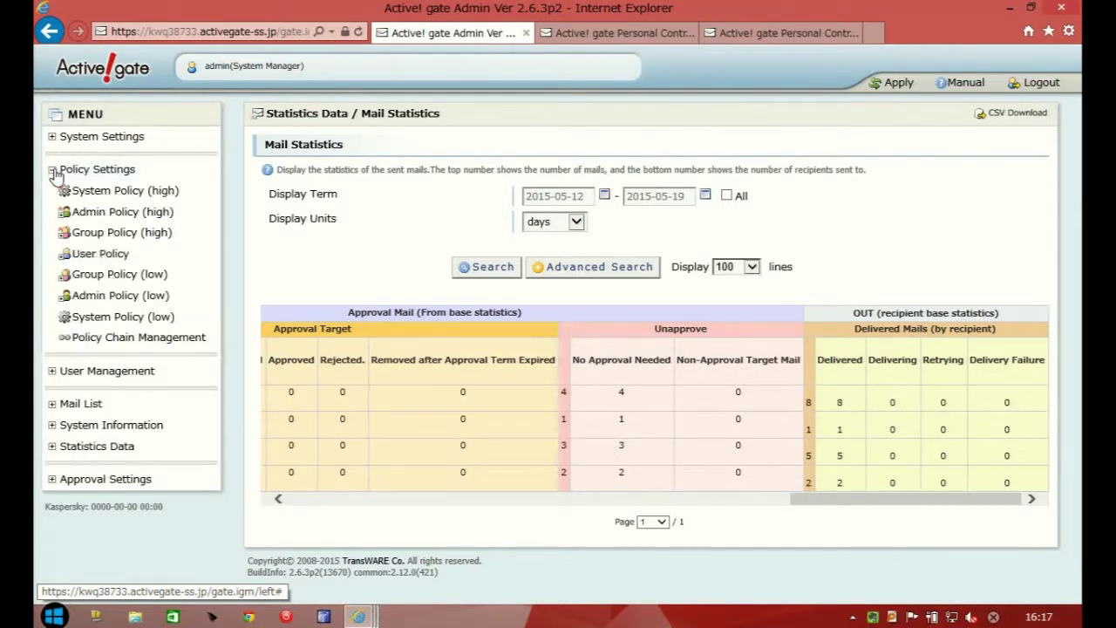
pyautogui.click(93, 216)
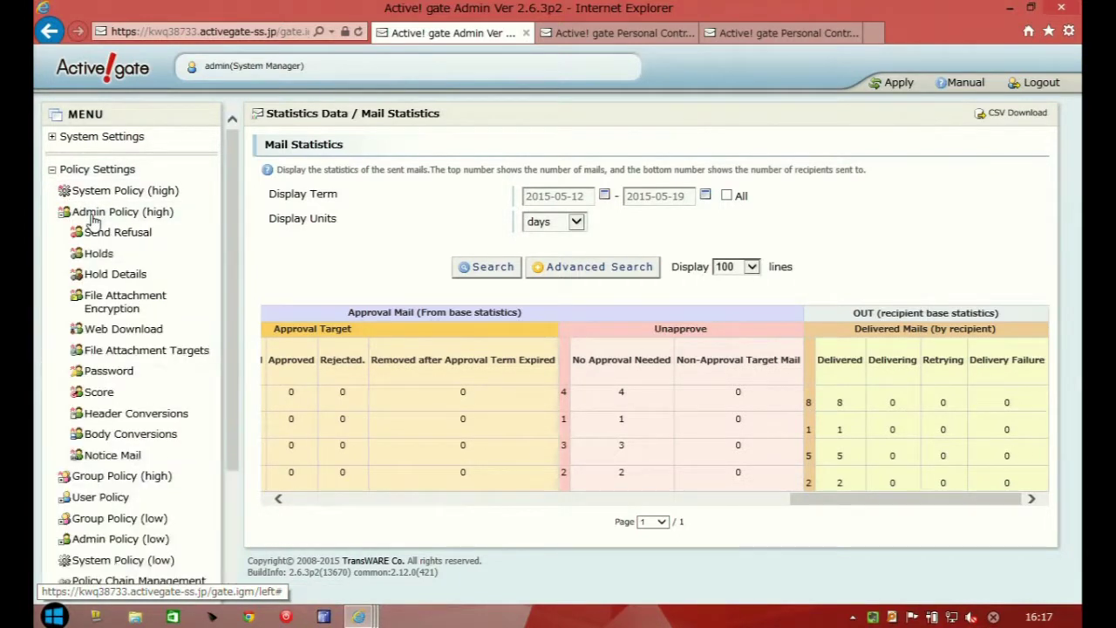
pyautogui.click(103, 255)
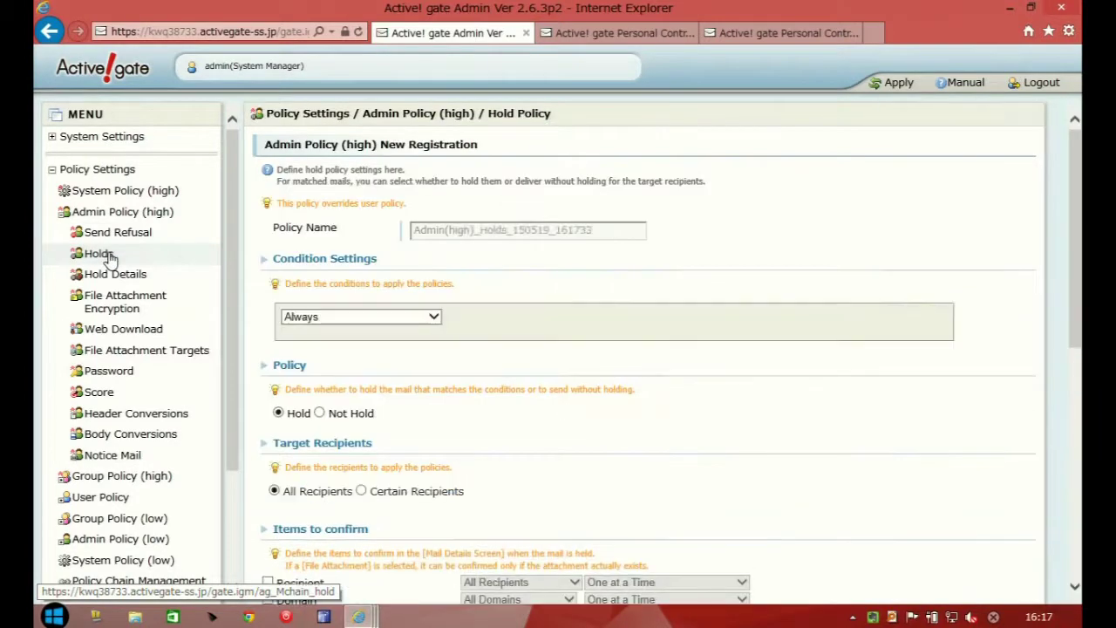
# Set the hold policy's first condition to Recipient and add a second condition of type Body with a keyword criterion.
pyautogui.click(438, 323)
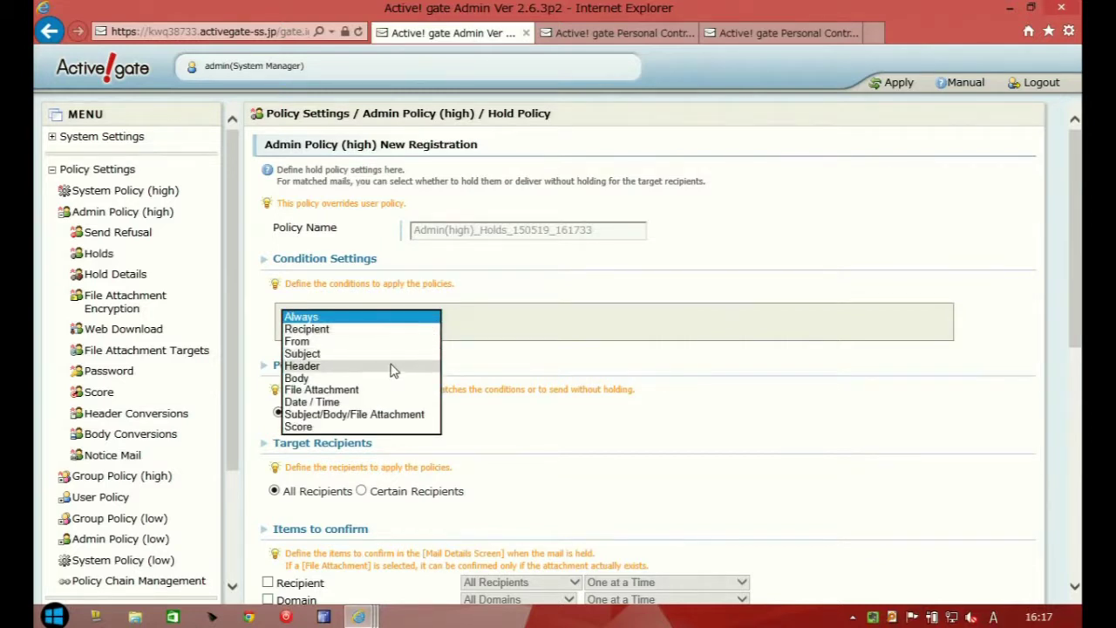
pyautogui.click(370, 333)
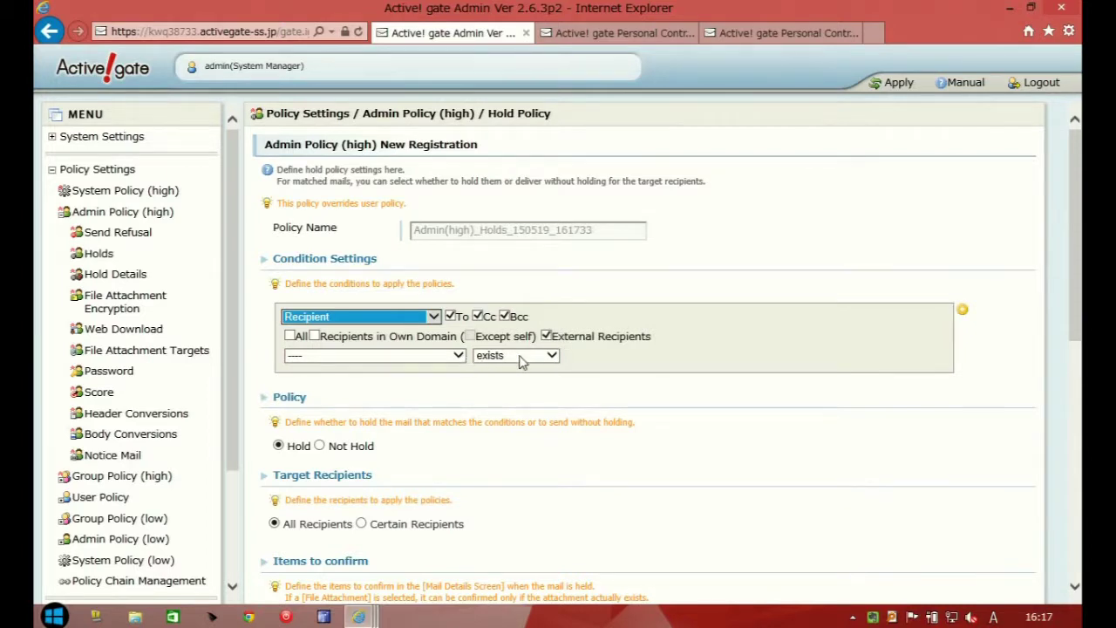
pyautogui.click(963, 310)
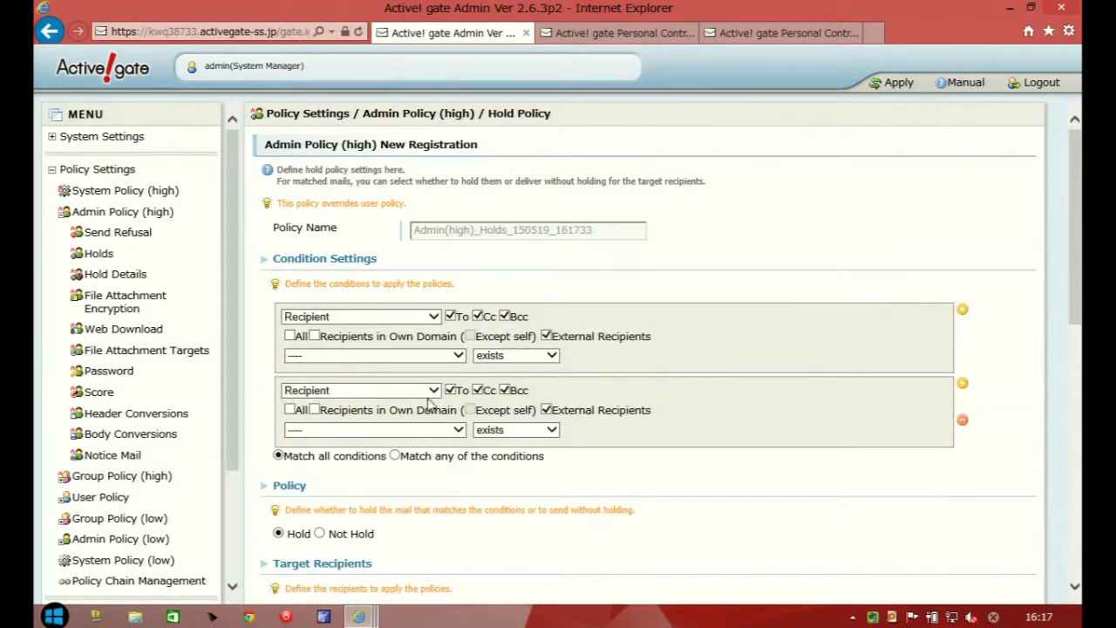
pyautogui.click(433, 394)
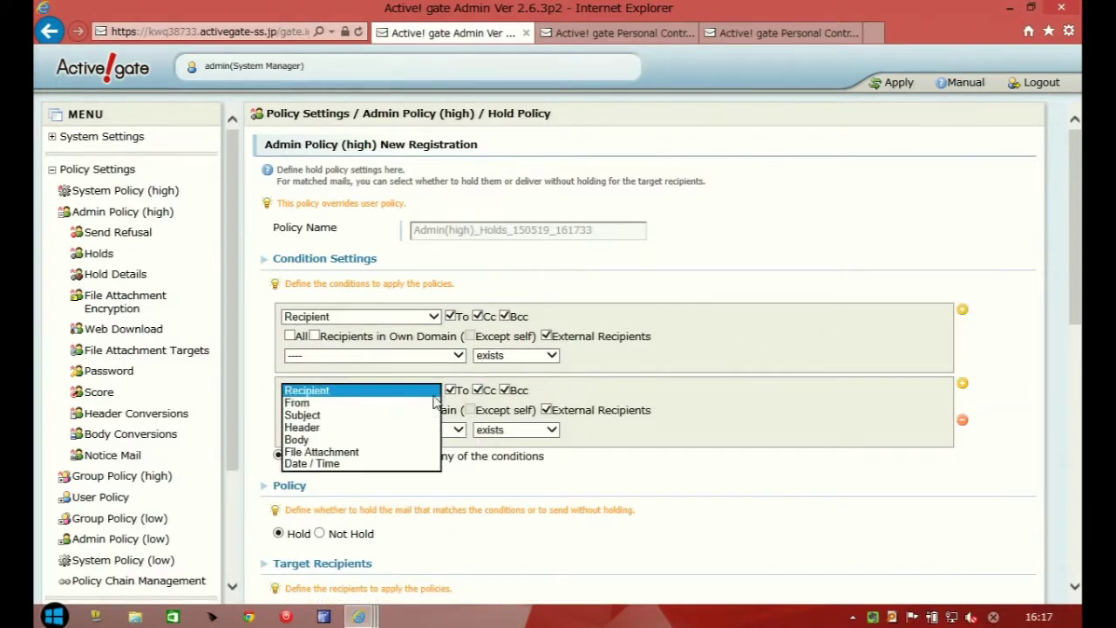
pyautogui.click(377, 440)
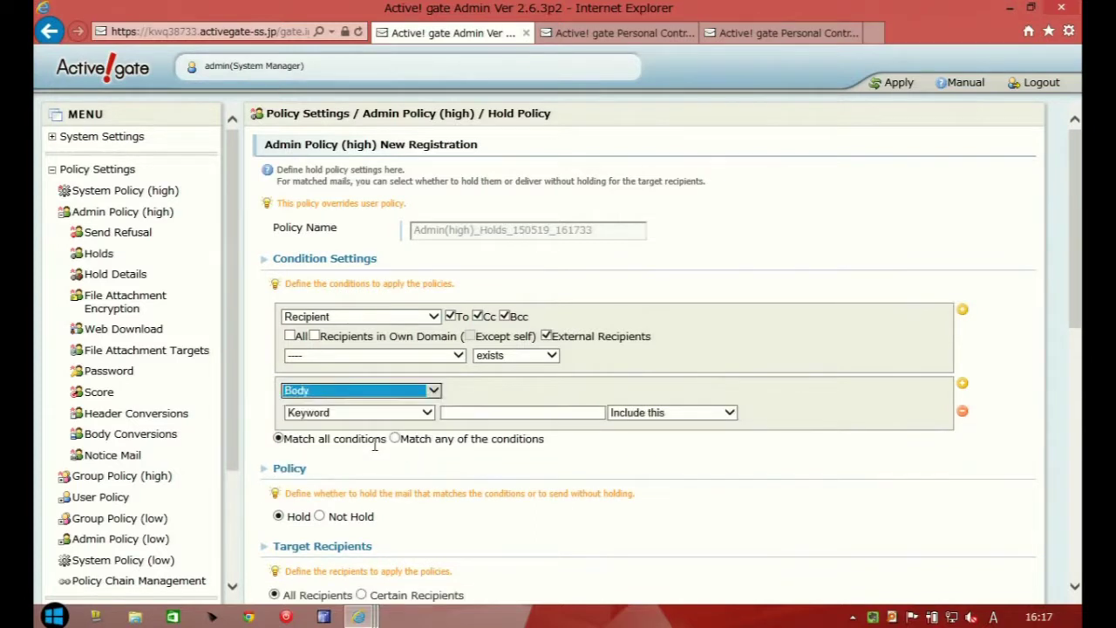
pyautogui.click(520, 414)
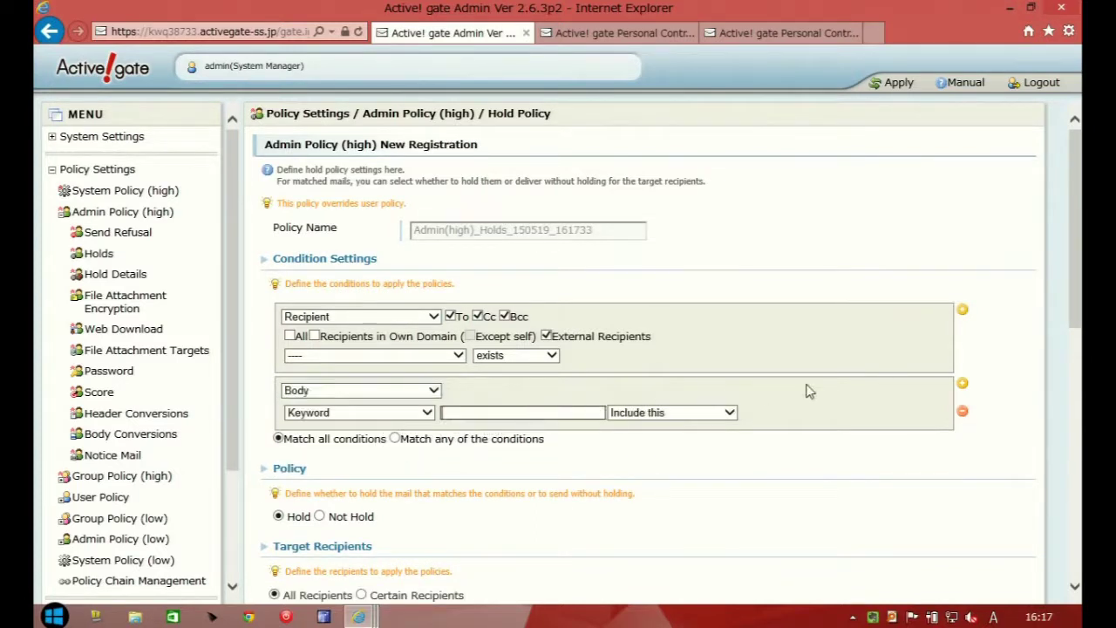
# Add a third condition of type File Attachment to the hold policy and open its criterion choices.
pyautogui.click(962, 385)
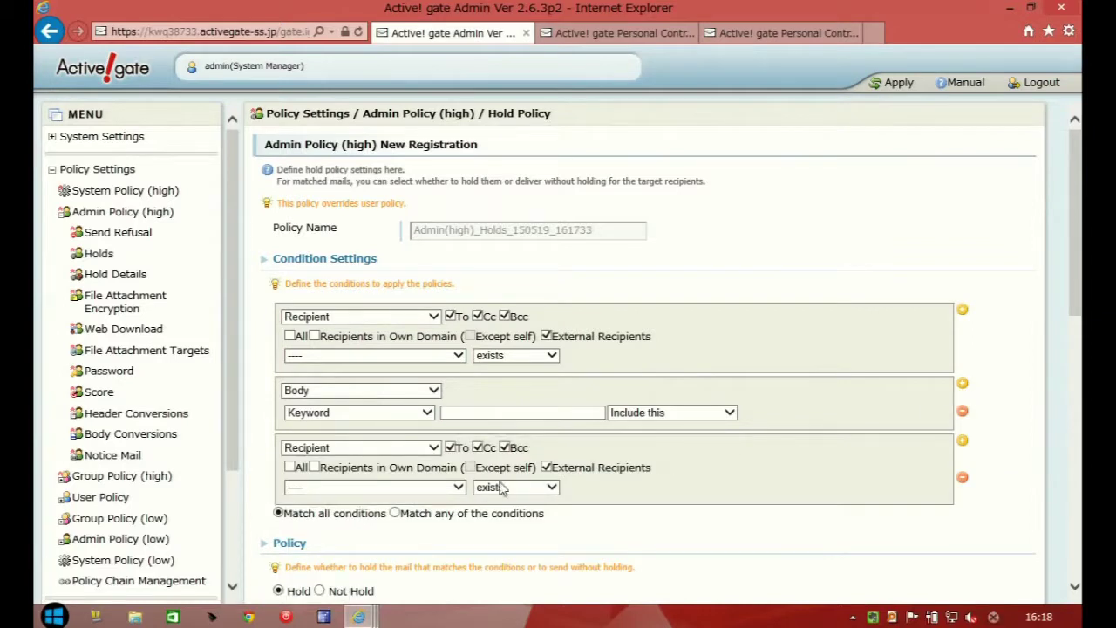
pyautogui.click(432, 448)
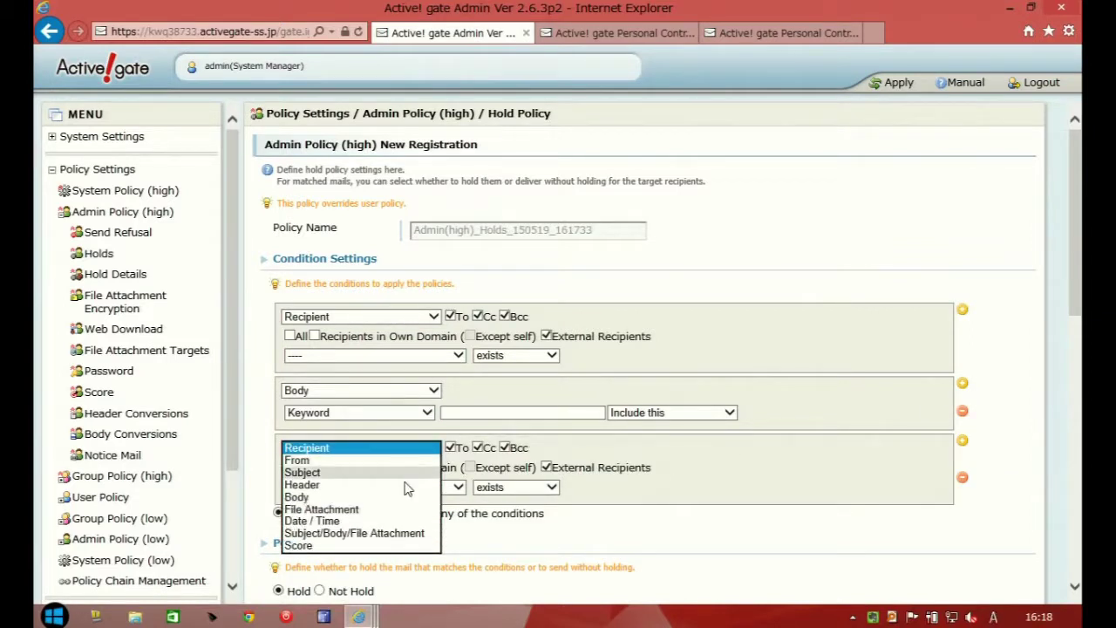
pyautogui.click(374, 512)
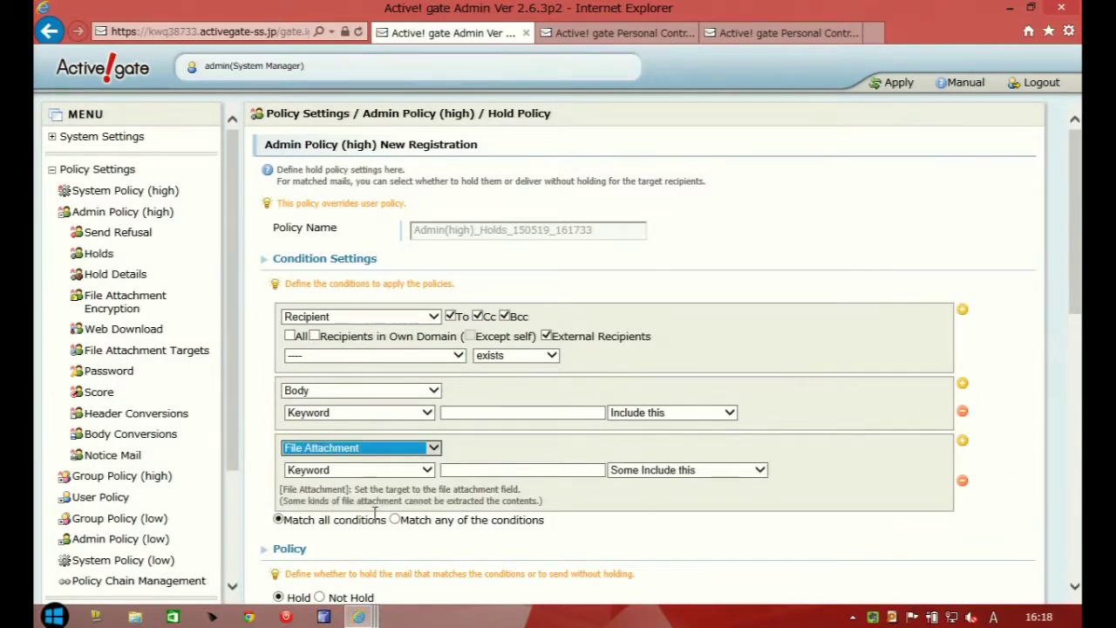
pyautogui.click(427, 471)
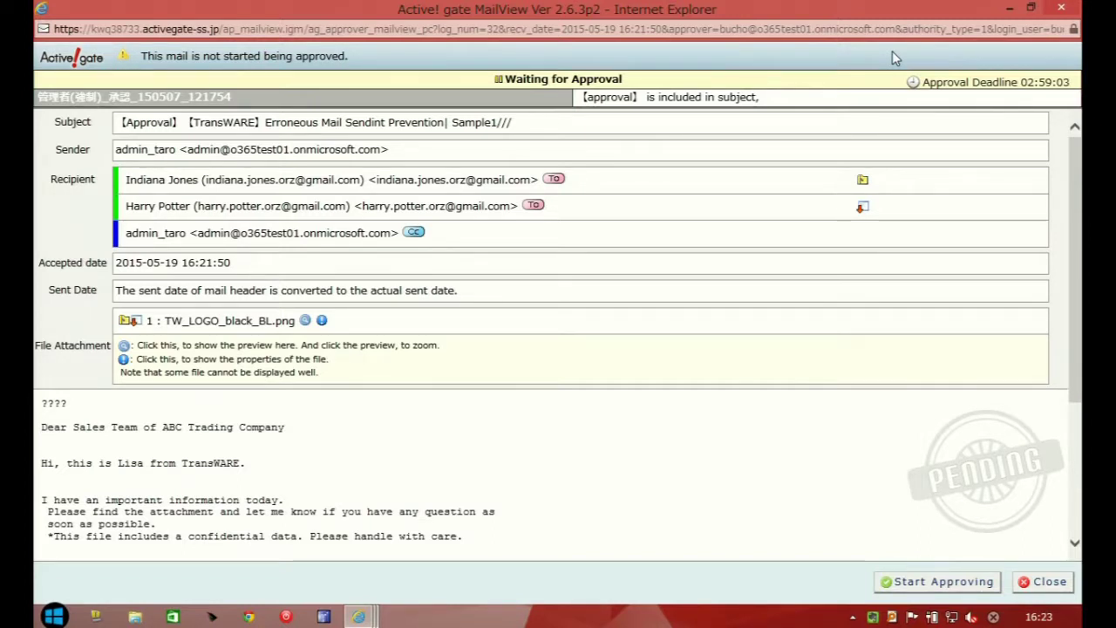
# Start approving the pending mail and mark all three recipients, both To and the Cc, as OK.
pyautogui.click(957, 583)
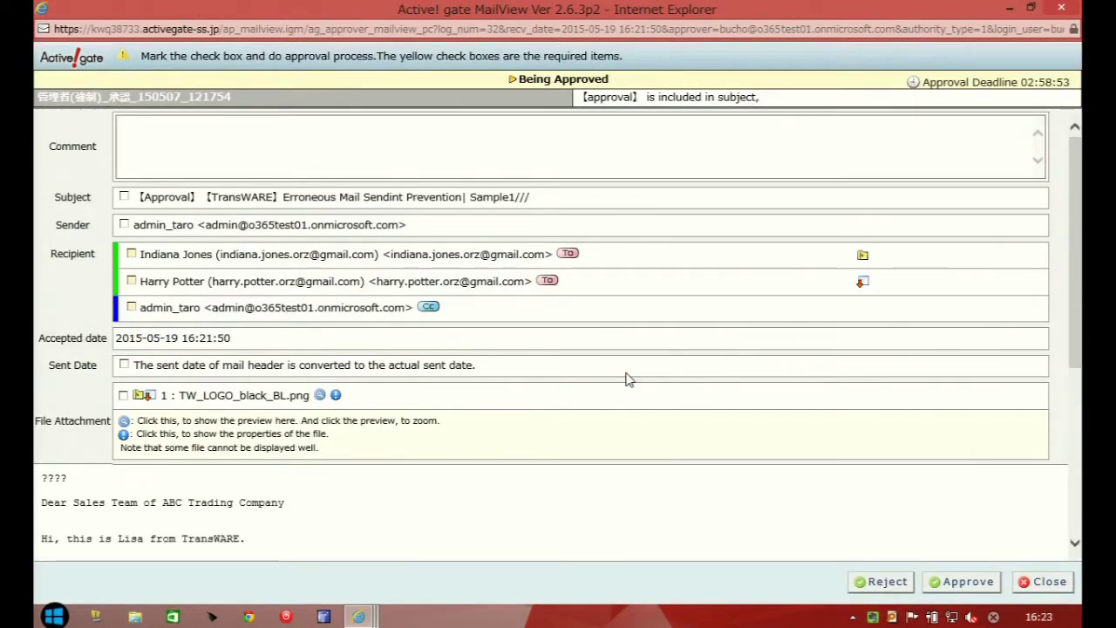
pyautogui.click(131, 259)
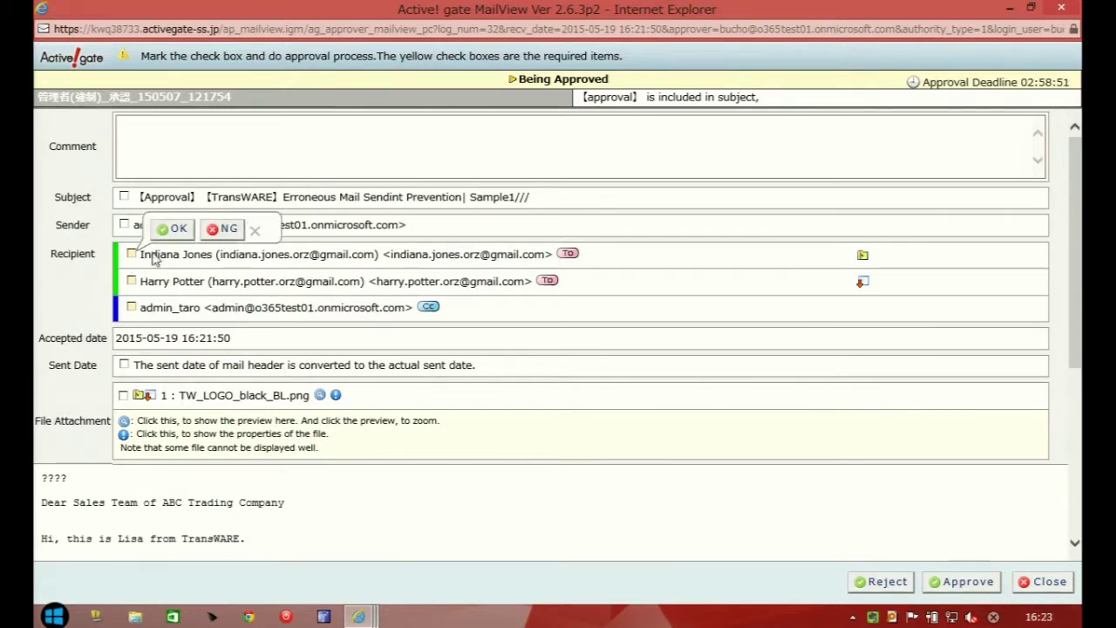
pyautogui.click(172, 230)
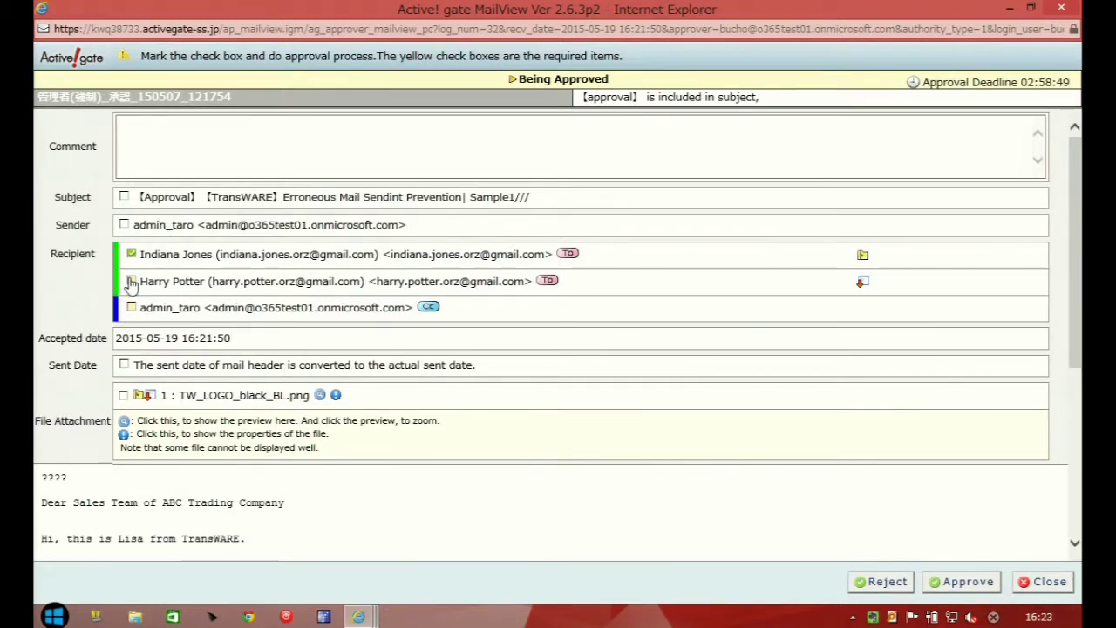
pyautogui.click(131, 281)
pyautogui.click(165, 261)
pyautogui.click(132, 281)
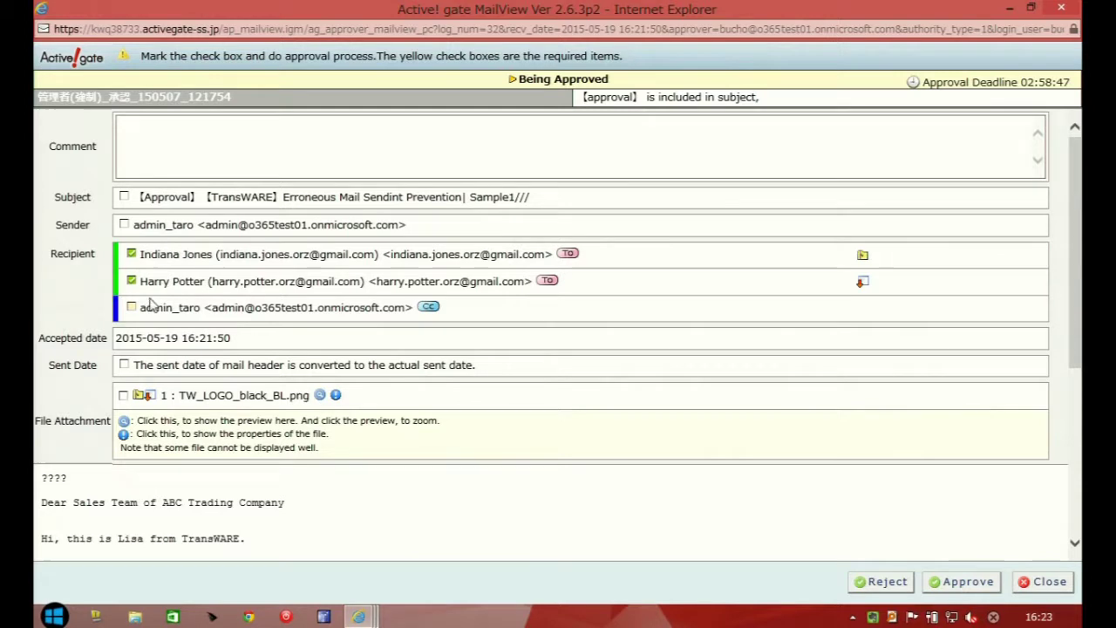
pyautogui.click(173, 282)
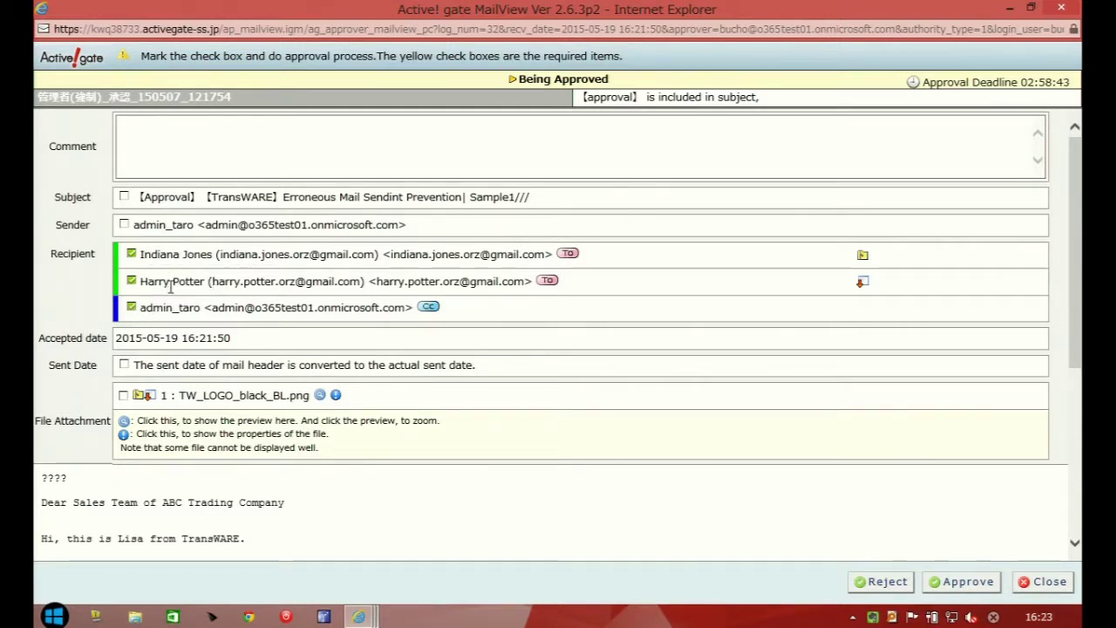
# Enter OK as the approval comment and approve the mail.
pyautogui.click(143, 149)
pyautogui.write('ta')
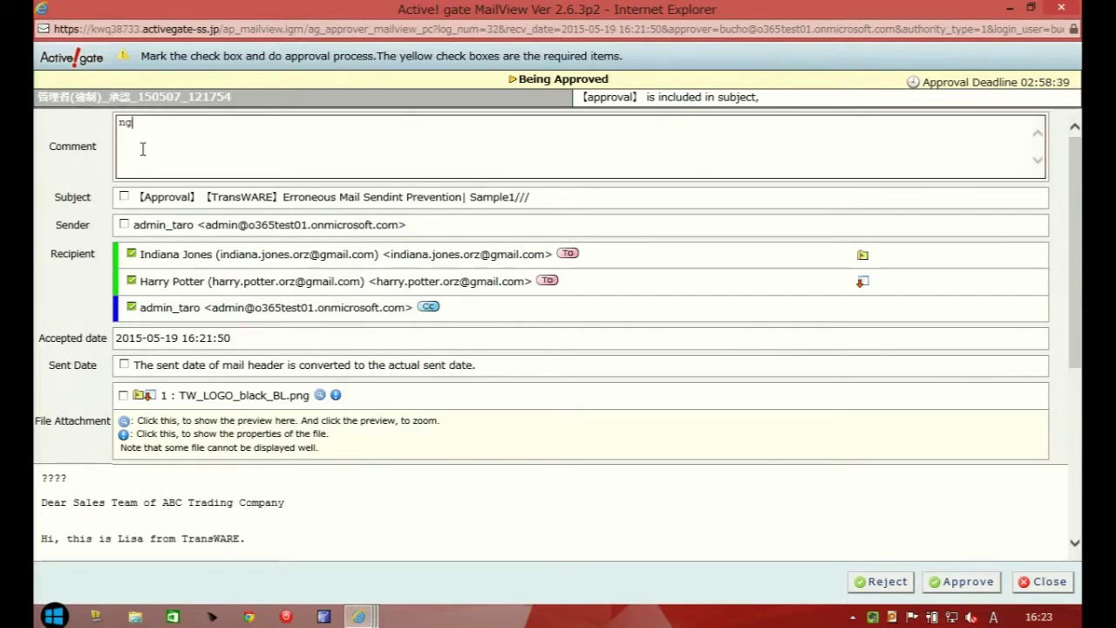
pyautogui.press('BackSpace')
pyautogui.press('BackSpace')
pyautogui.press('Zenkaku_Hankaku')
pyautogui.write('n')
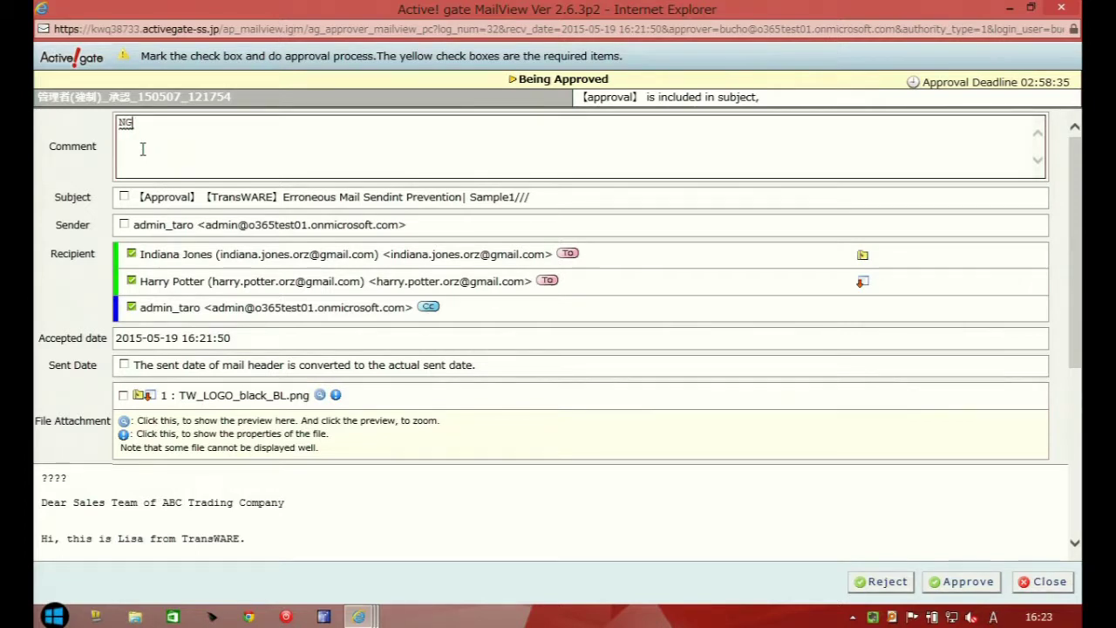
pyautogui.press('BackSpace')
pyautogui.write('OK')
pyautogui.press('Return')
pyautogui.click(950, 582)
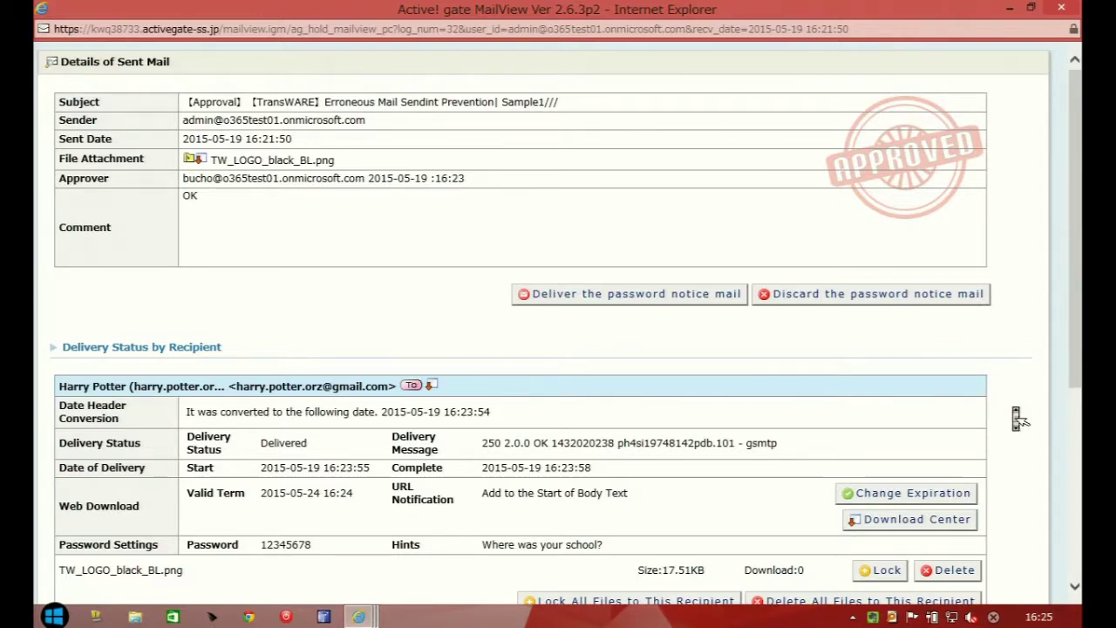
# Review the delivery status by recipient in the details of the approved mail.
pyautogui.scroll(-3, 1018, 418)
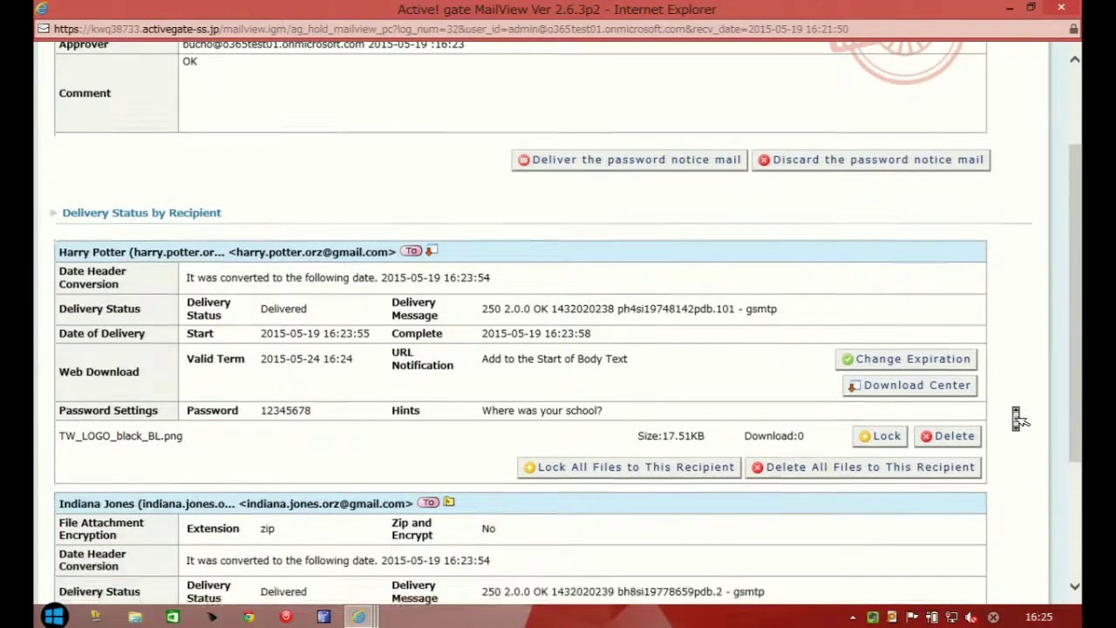
pyautogui.scroll(-1, 1018, 418)
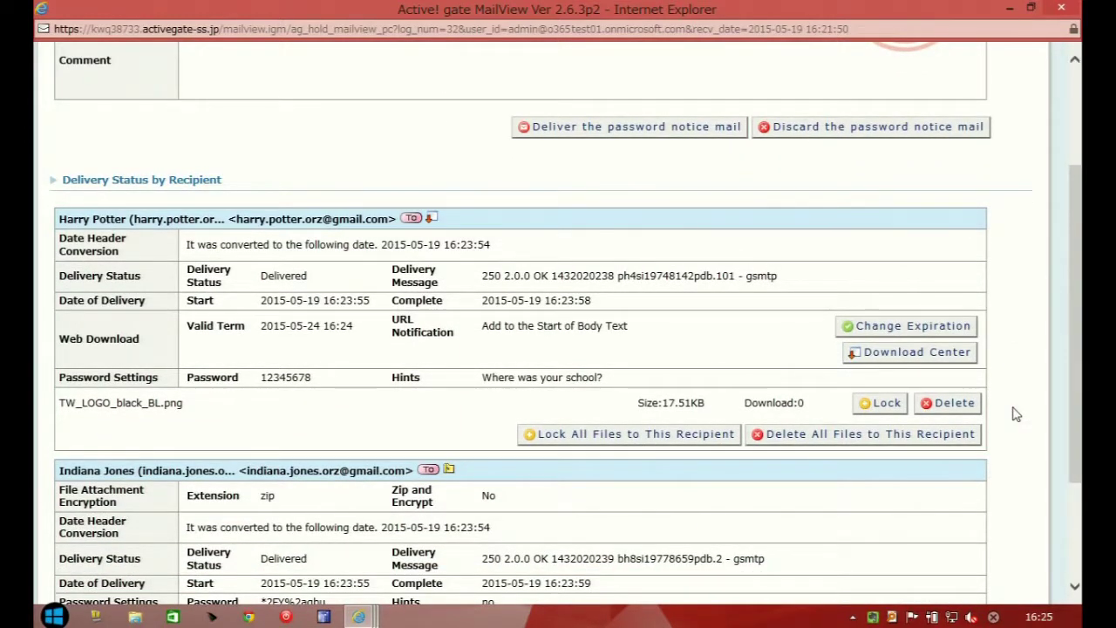